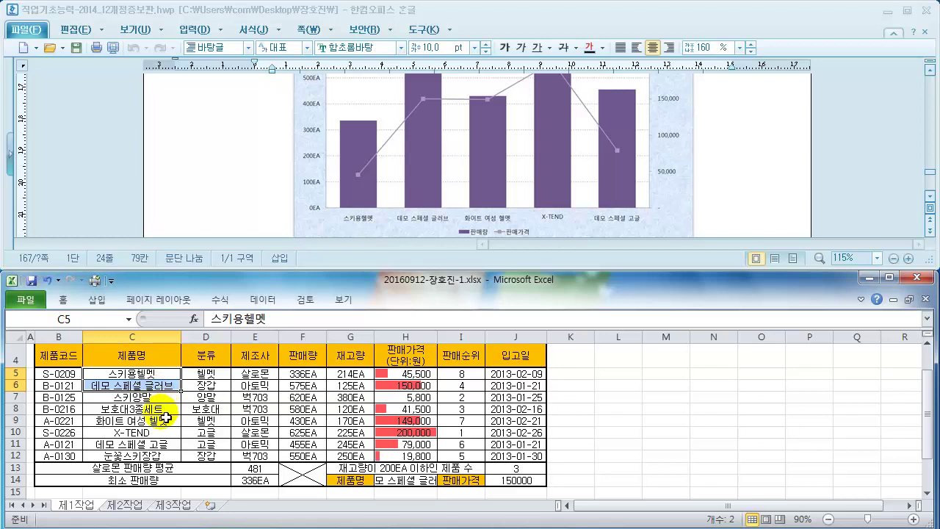
Insert a 2-D clustered column chart from rows 5–6 and 9–11 of the 제품명, 판매량 and 판매가격 columns on the 제1작업 sheet.
left_click(149, 422, "ctrl")
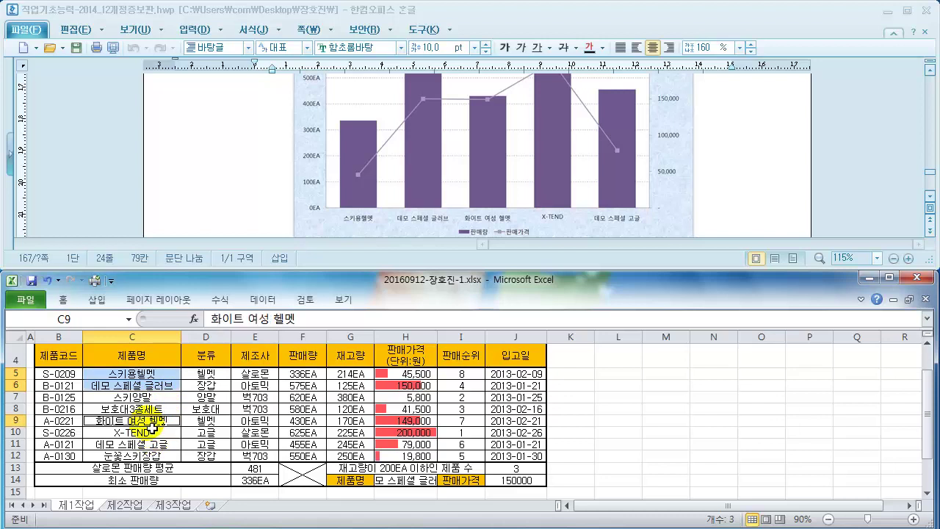
left_click_drag(152, 425, 152, 432)
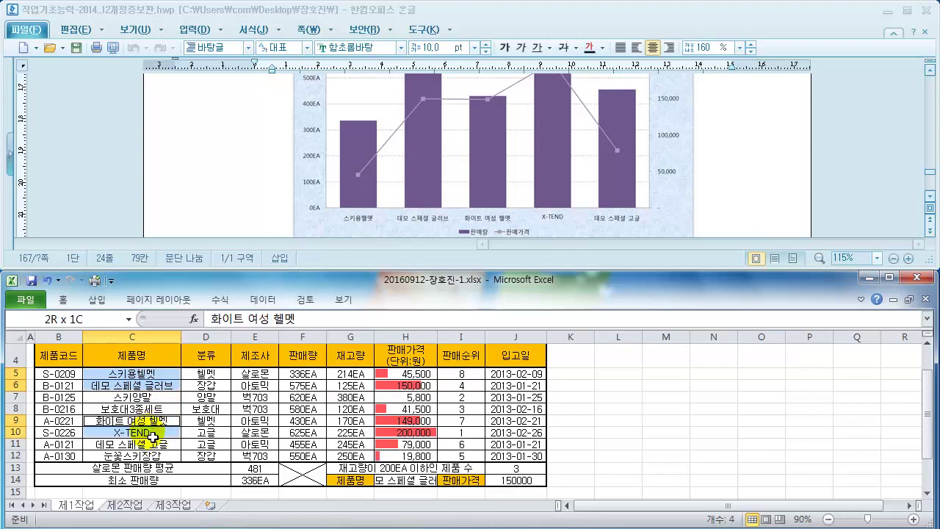
left_click_drag(150, 443, 150, 445)
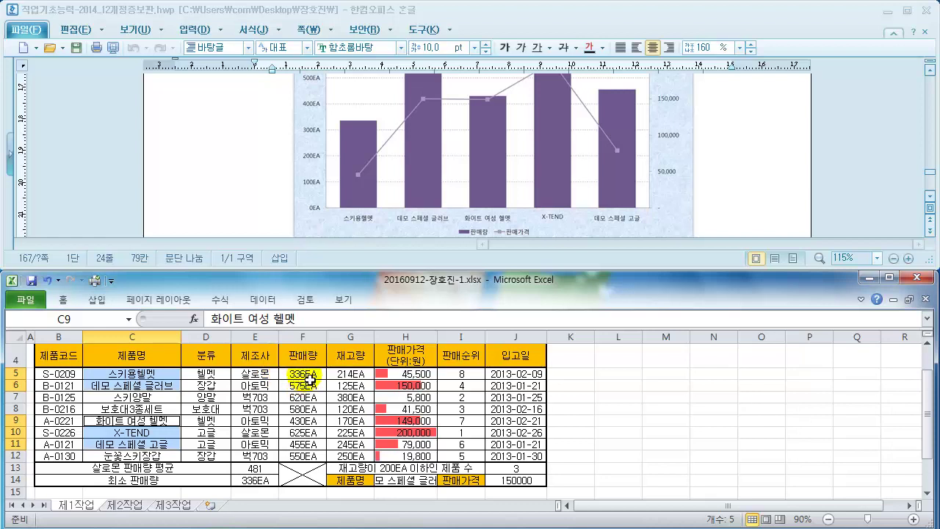
left_click_drag(308, 376, 309, 386)
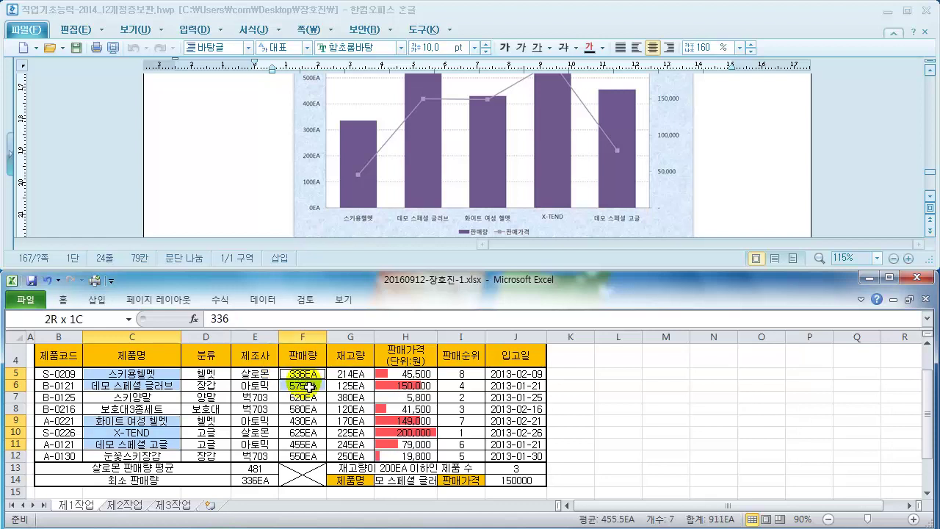
left_click_drag(301, 419, 301, 446)
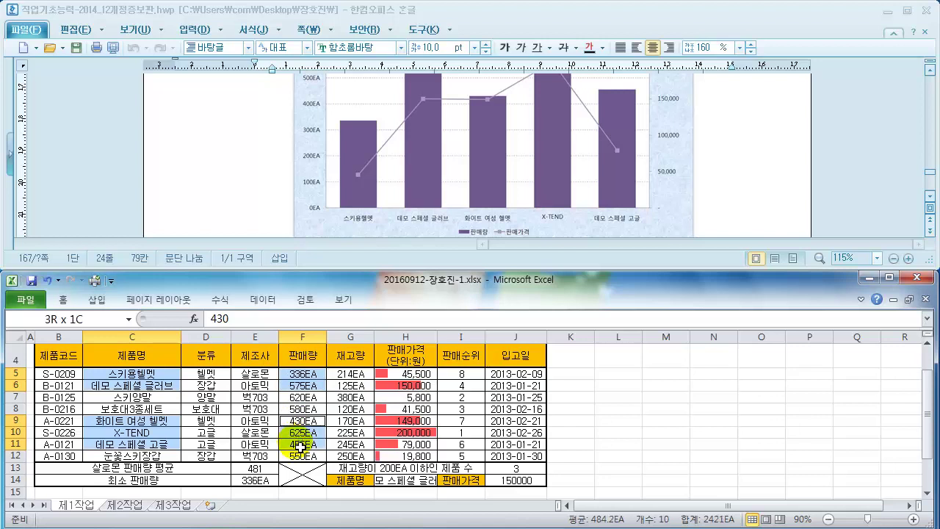
left_click(417, 376, "ctrl")
left_click_drag(417, 376, 417, 387)
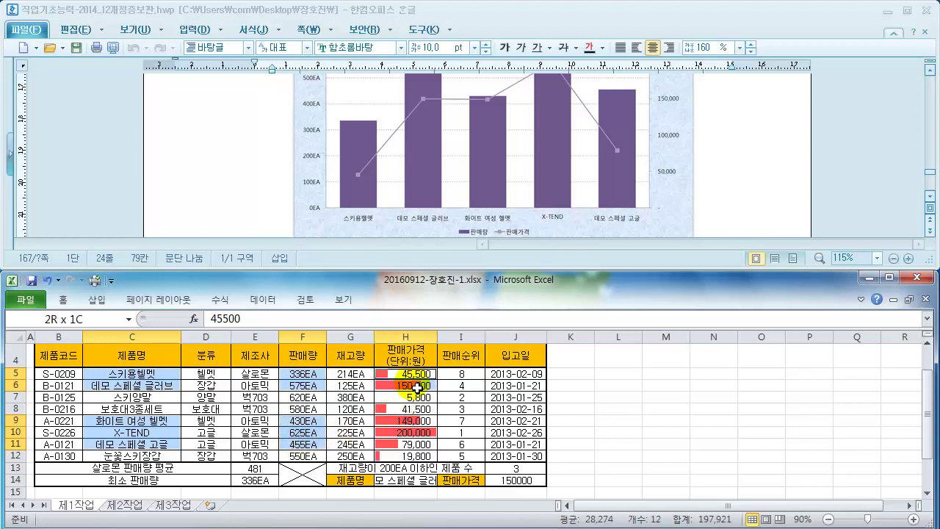
left_click_drag(402, 424, 403, 445)
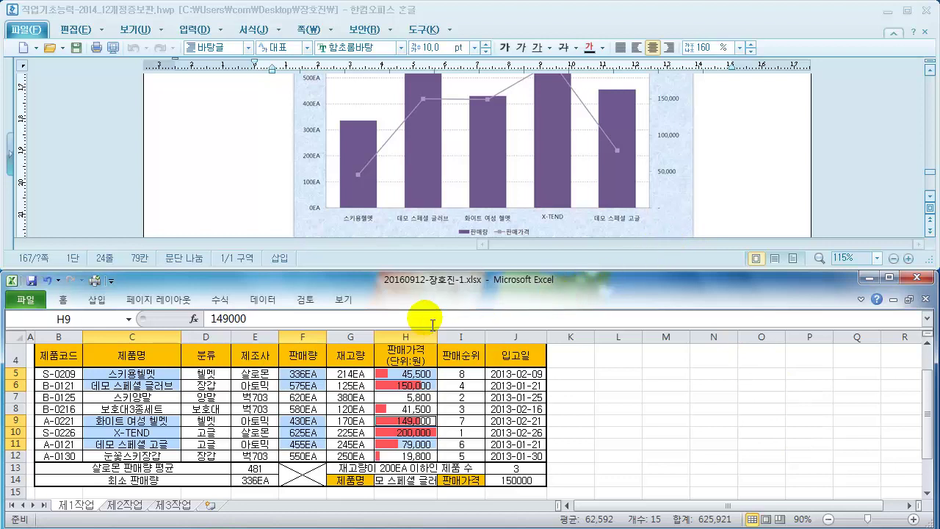
left_click(97, 301)
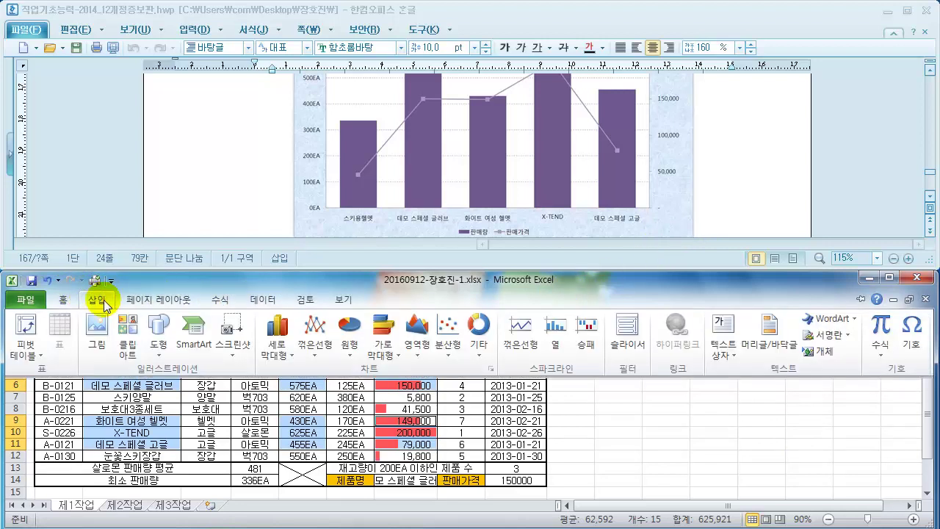
left_click(278, 344)
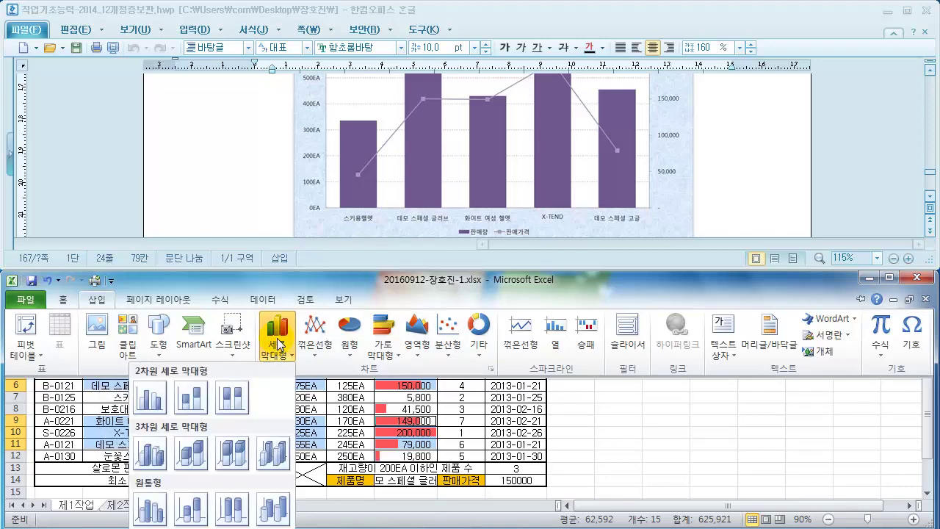
left_click(150, 399)
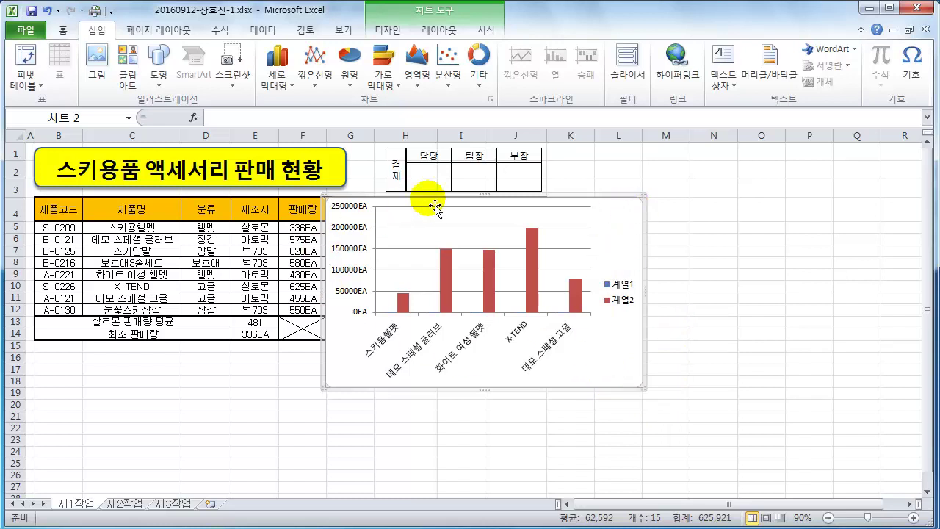
Move the chart to a new sheet named 제4작업.
right_click(632, 207)
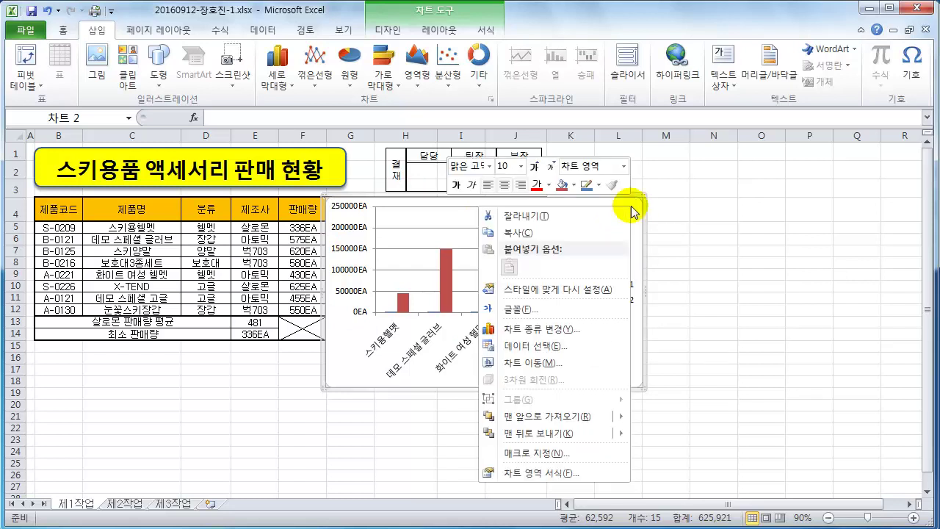
left_click(560, 363)
left_click_drag(574, 307, 602, 195)
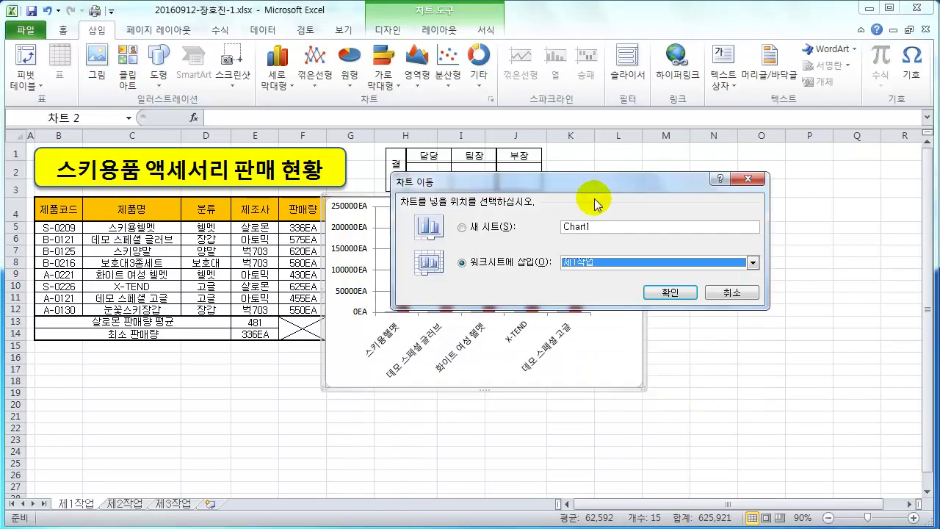
left_click(463, 229)
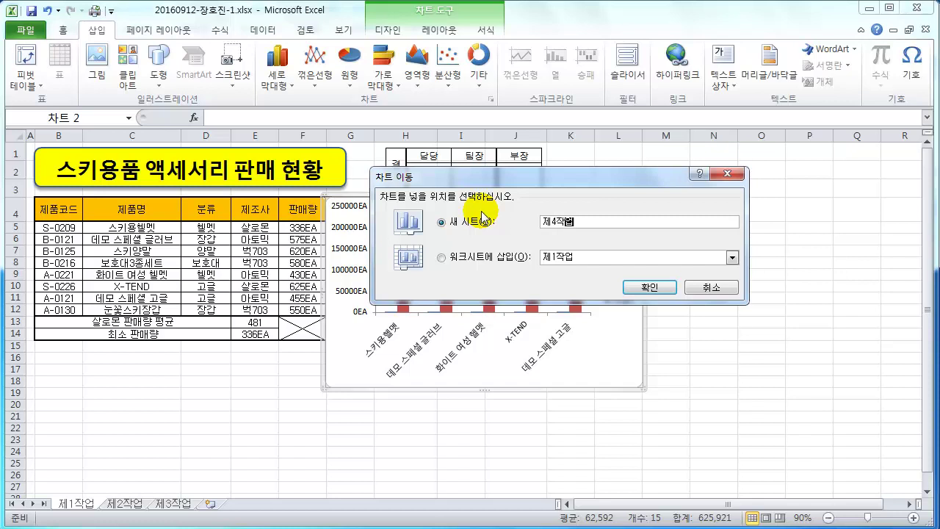
left_click(649, 288)
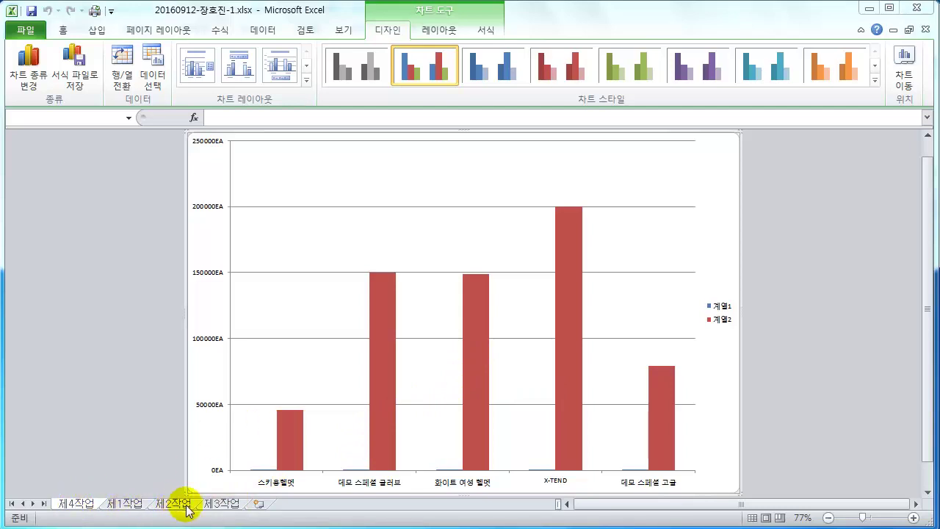
Reorder the worksheets so that 제4작업 comes after 제3작업.
left_click(79, 509)
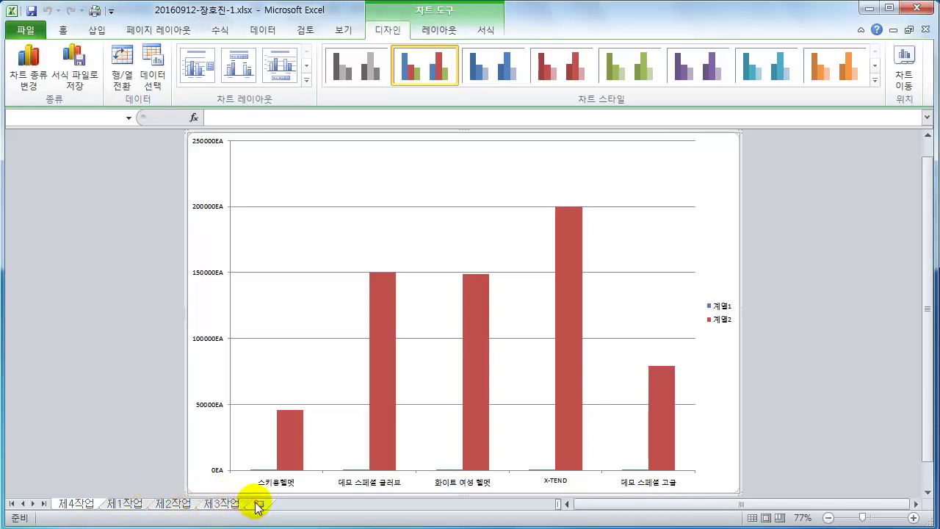
left_click_drag(73, 504, 280, 507)
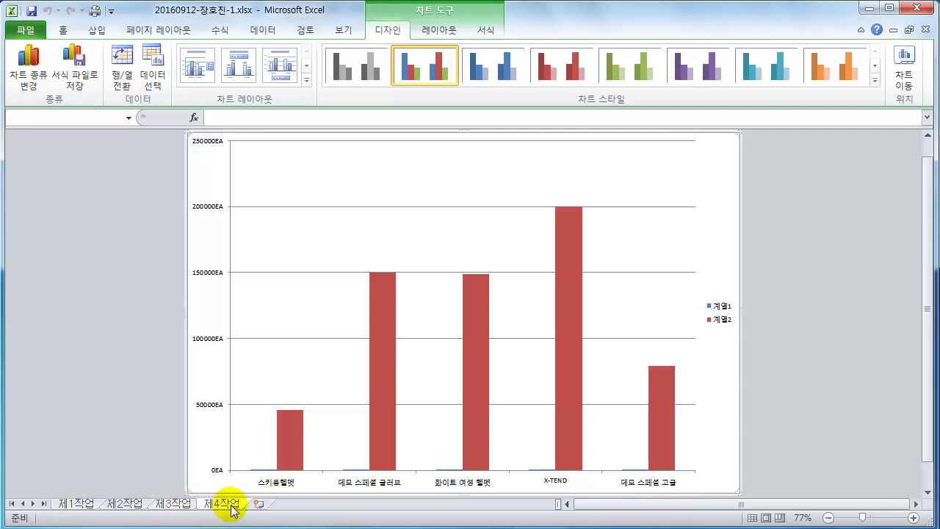
left_click(218, 506)
left_click_drag(218, 507, 150, 514)
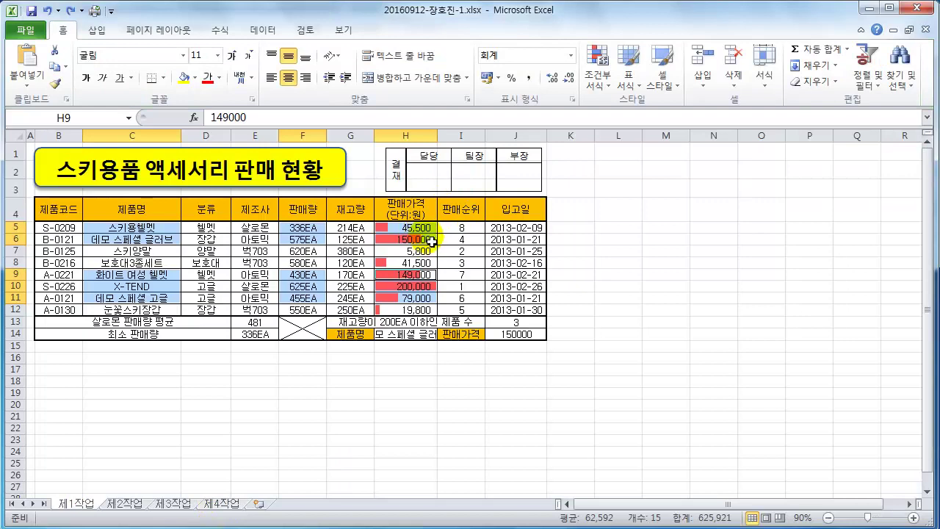
Change the 판매가격 series (계열2) of the chart on the 제4작업 sheet to a line with markers.
left_click(230, 504)
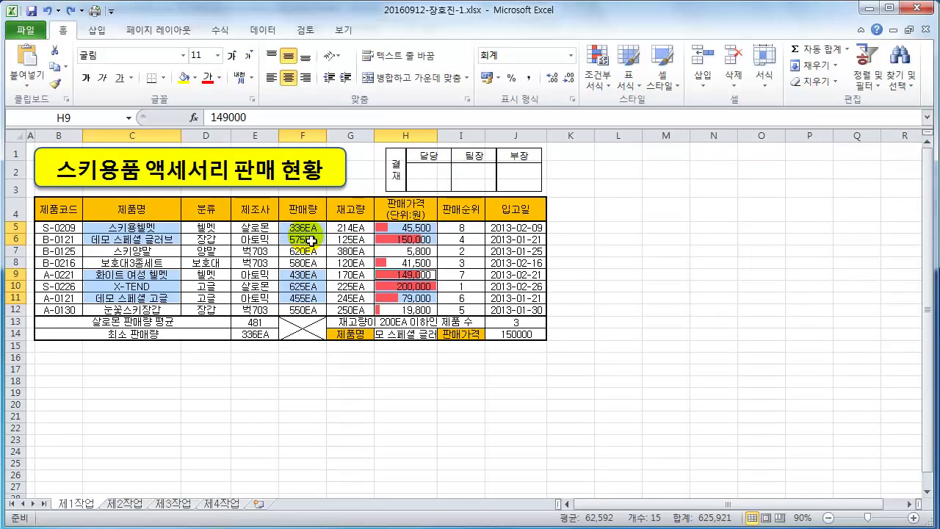
left_click(230, 504)
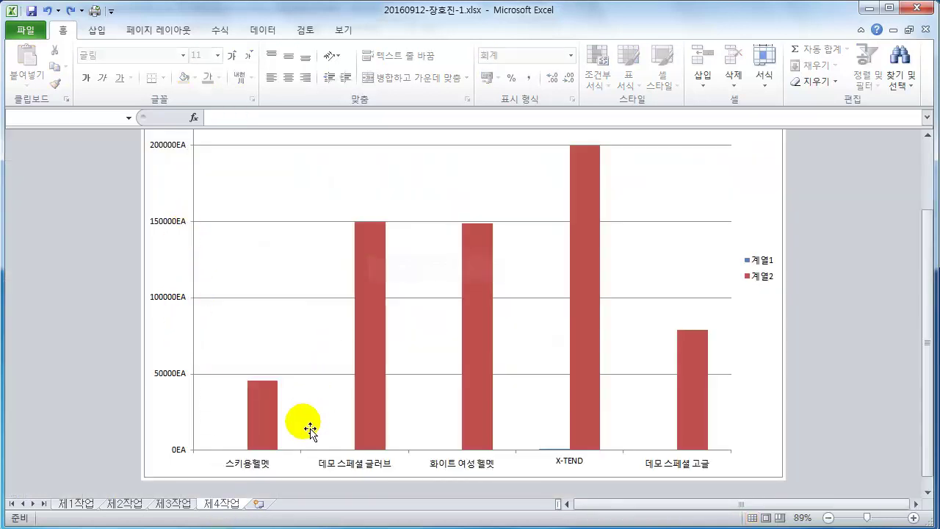
left_click(361, 242)
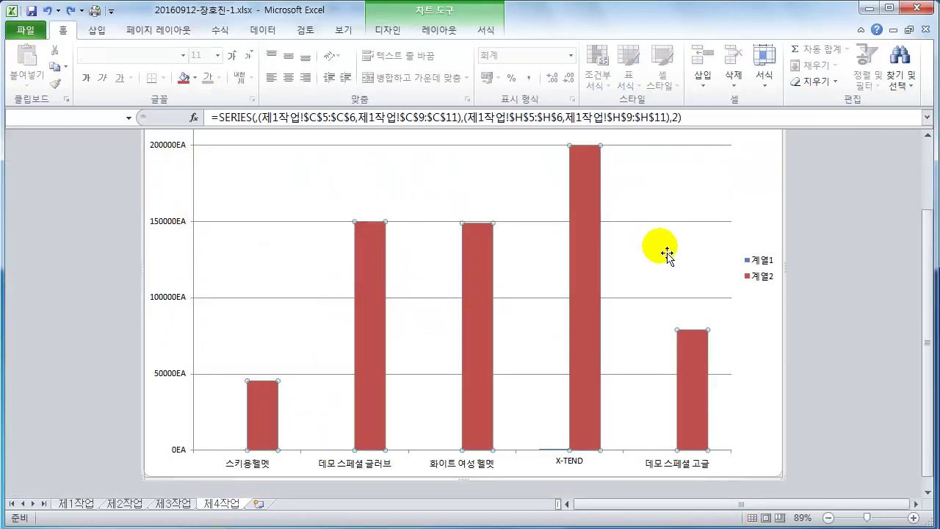
right_click(372, 249)
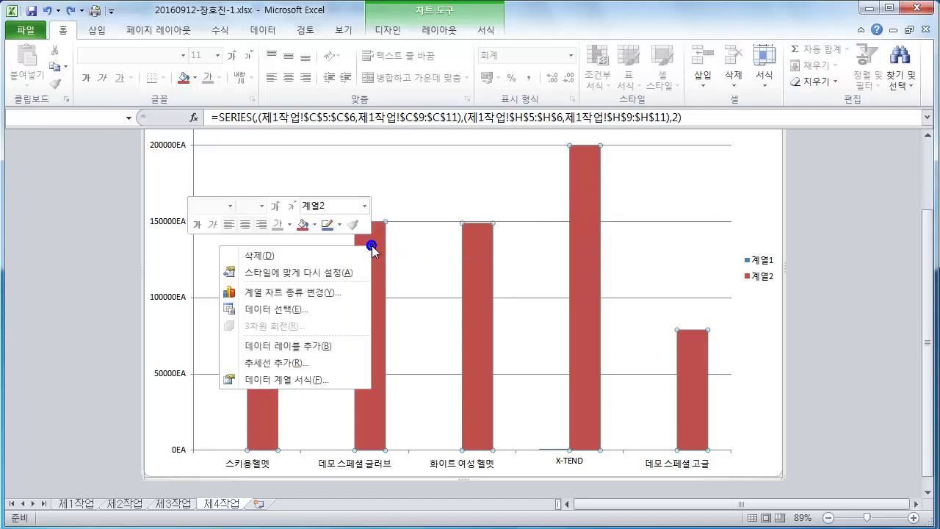
left_click(328, 294)
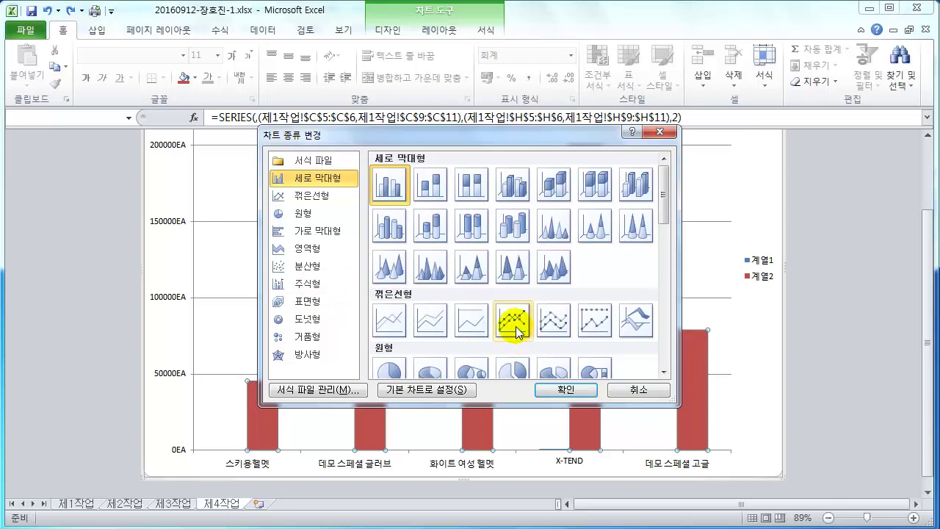
left_click(512, 323)
left_click(556, 387)
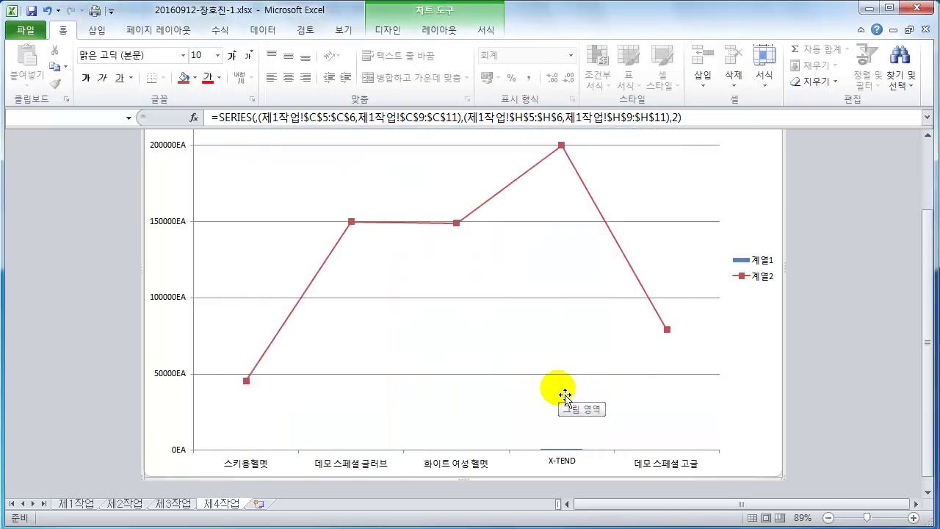
Plot the 판매가격 line series on the secondary axis (보조 축).
right_click(352, 224)
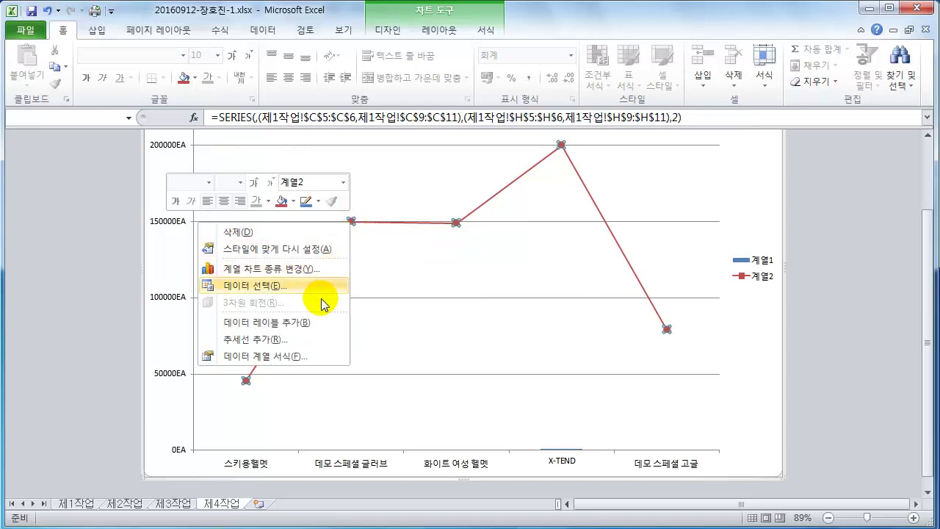
left_click(293, 358)
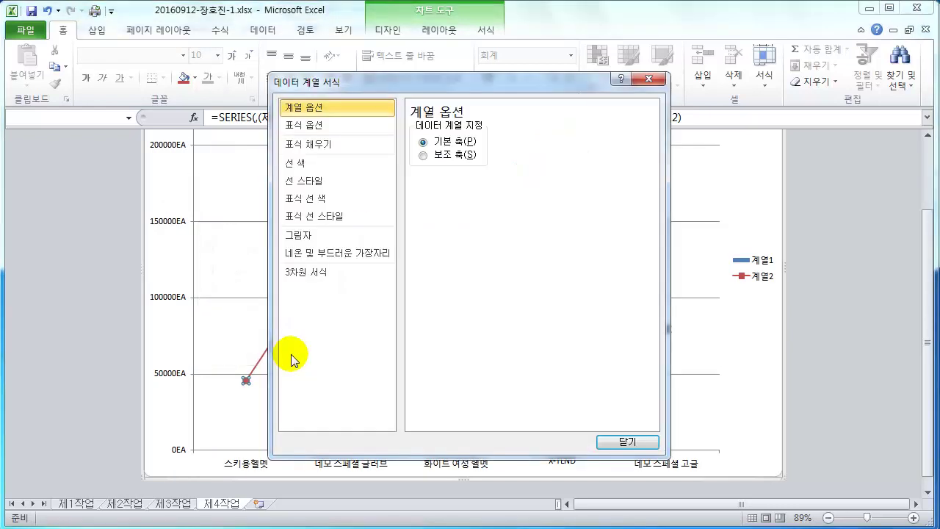
left_click(426, 159)
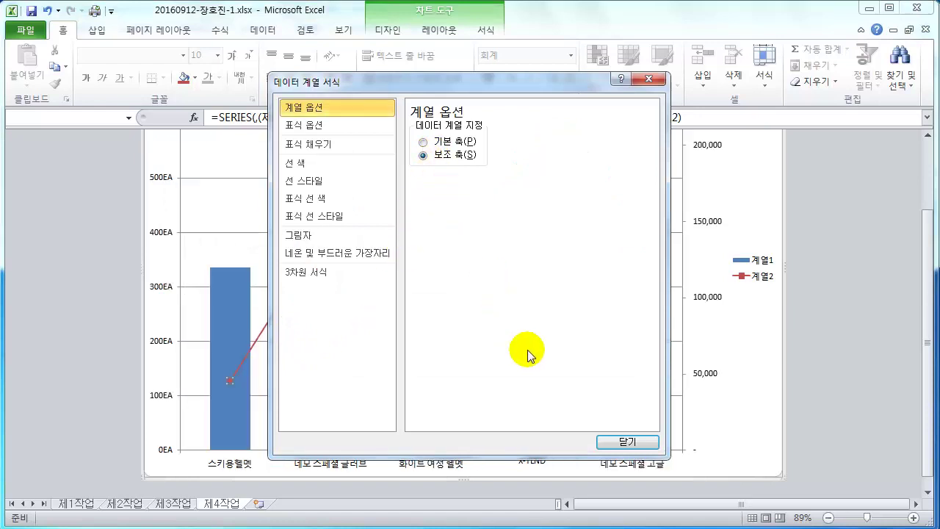
left_click(626, 442)
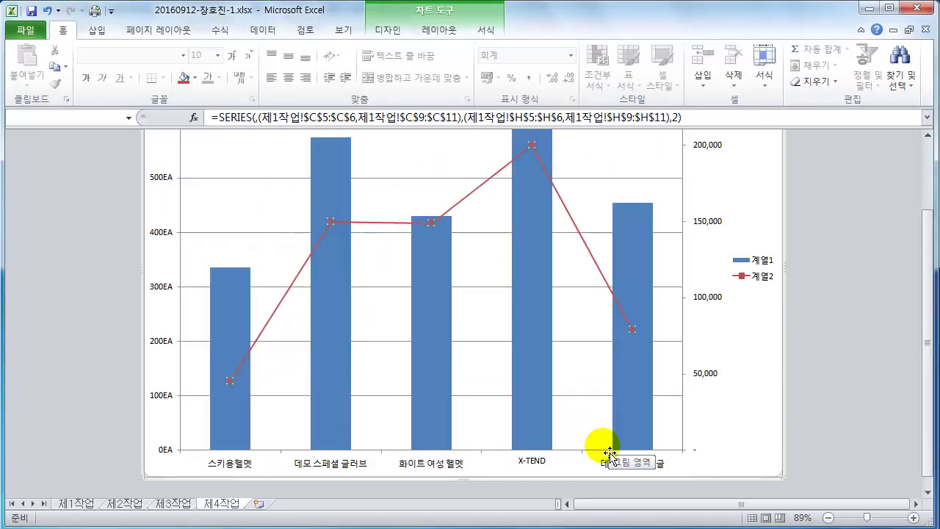
Review the whole combo chart, check the sample output and the chart conditions in the Hancom Hangul document, and return to Excel.
scroll(694, 420, "up", 1)
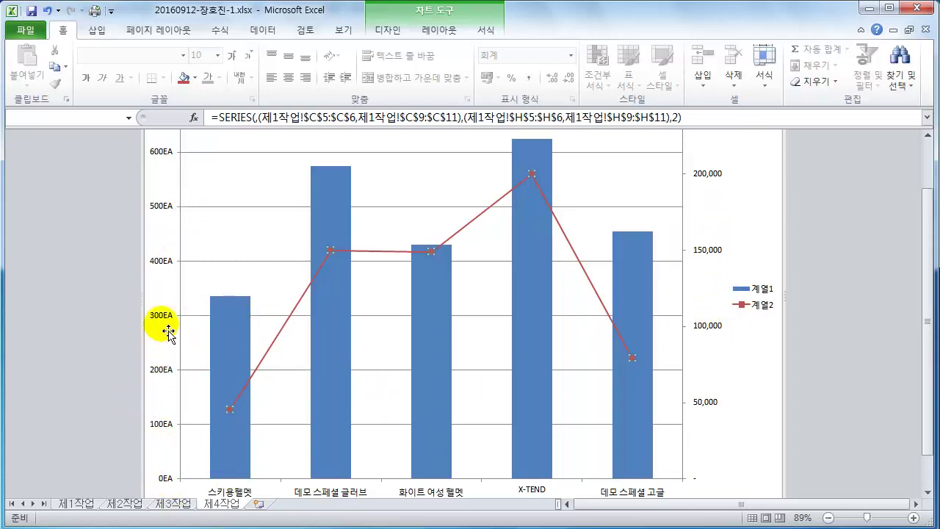
left_click(441, 430)
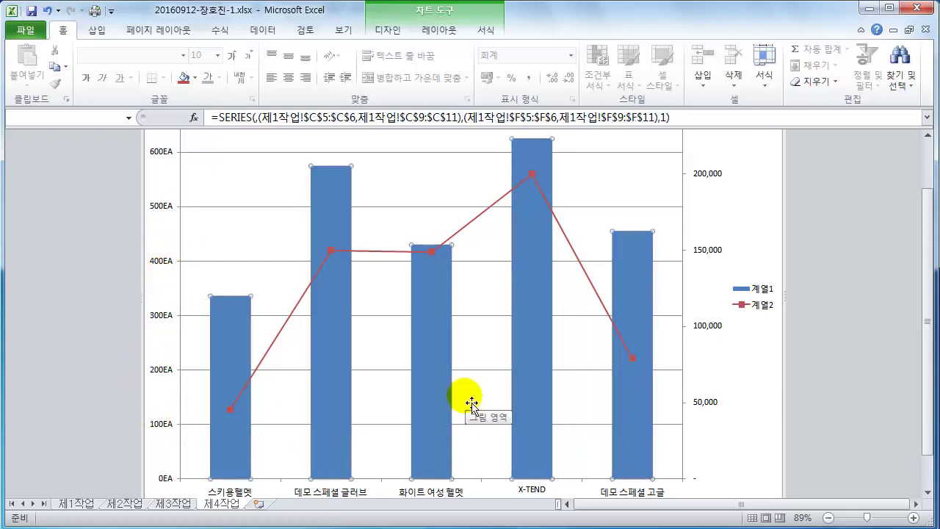
left_click(828, 518)
left_click(829, 519)
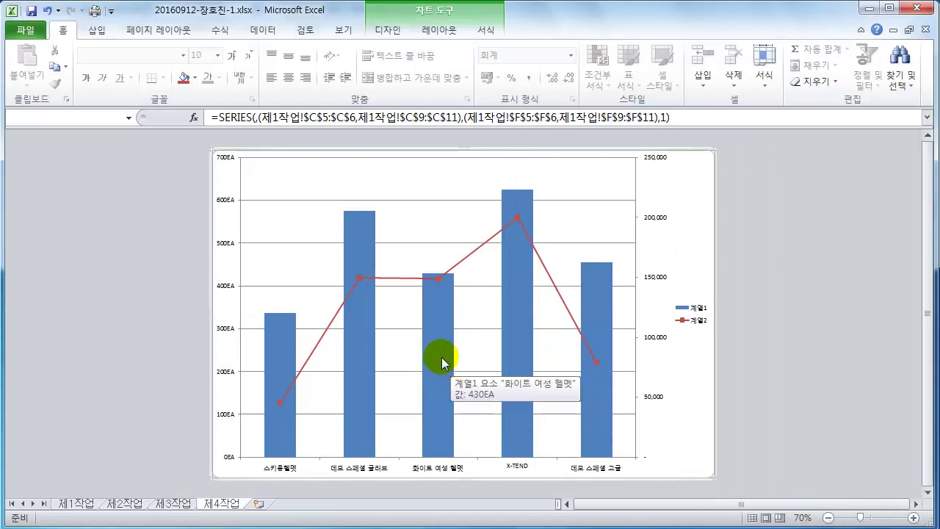
left_click(294, 528)
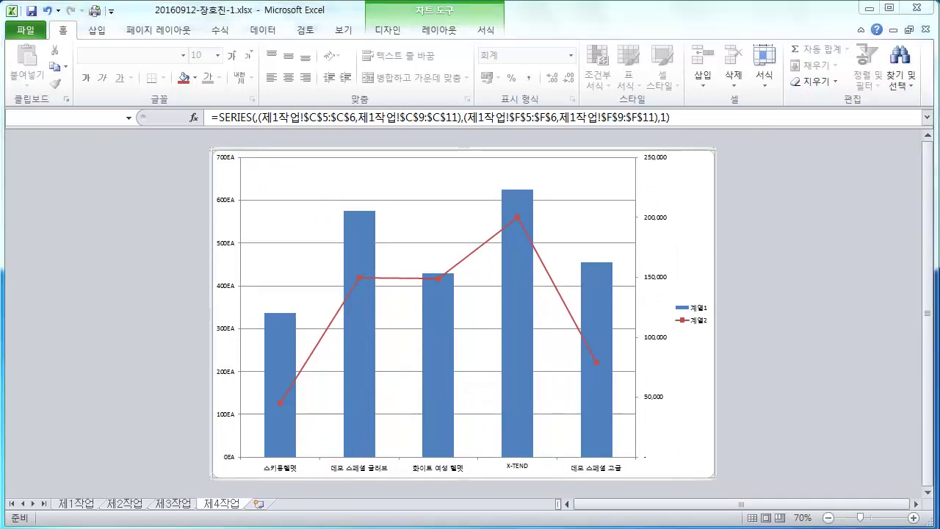
left_click_drag(690, 269, 693, 525)
left_click(630, 444)
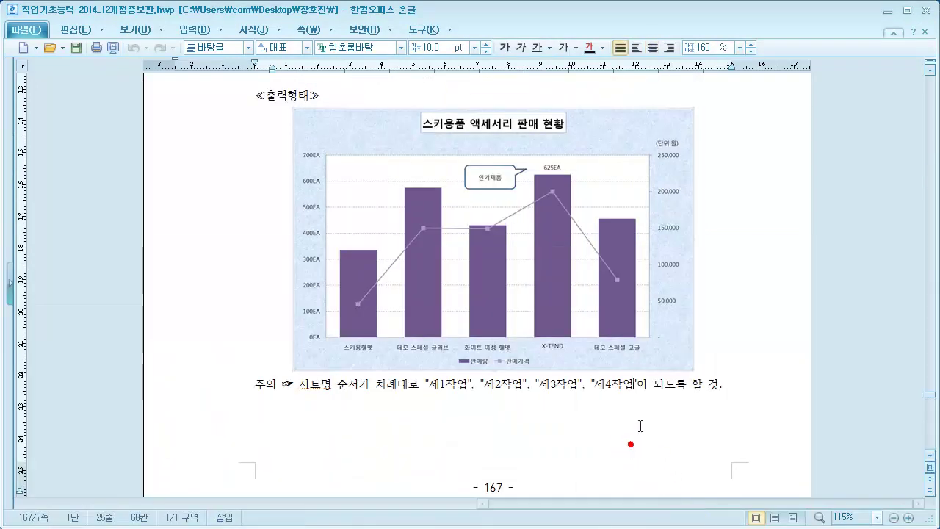
scroll(641, 432, "up", 7)
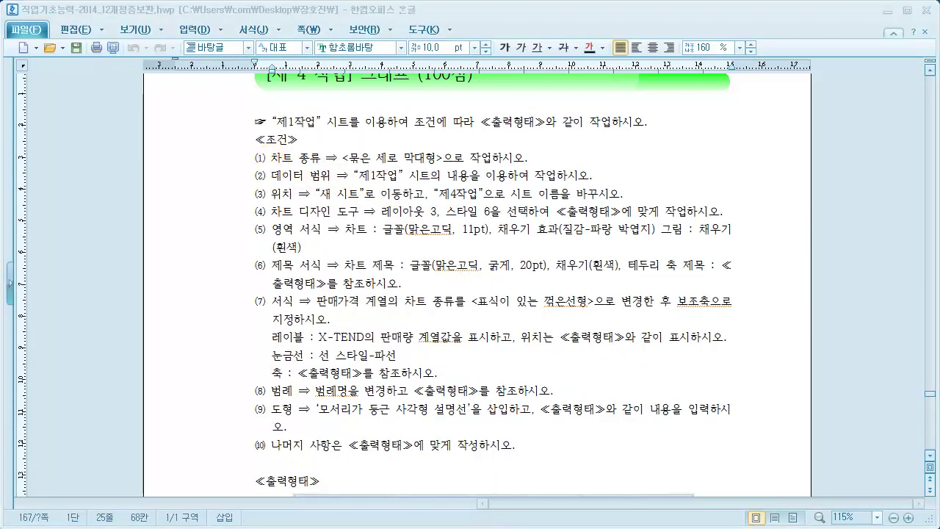
left_click_drag(342, 158, 592, 178)
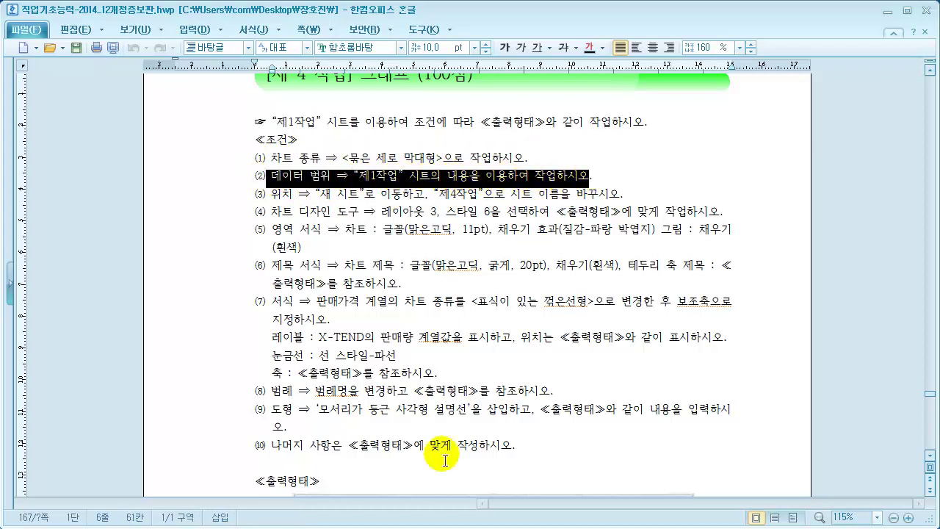
key("alt+Tab")
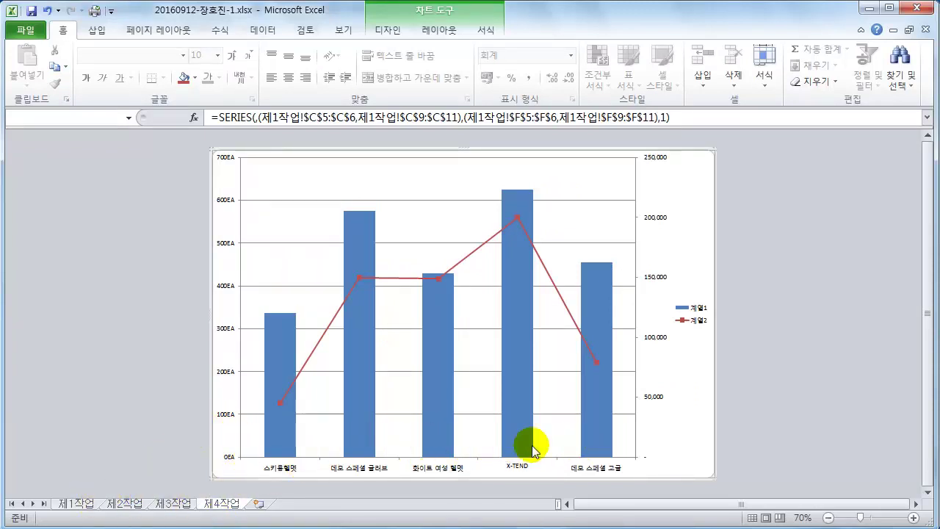
Review conditions (3) and (4) on chart location, layout and style in the Hancom Hangul document, and return to Excel.
key("alt+Tab")
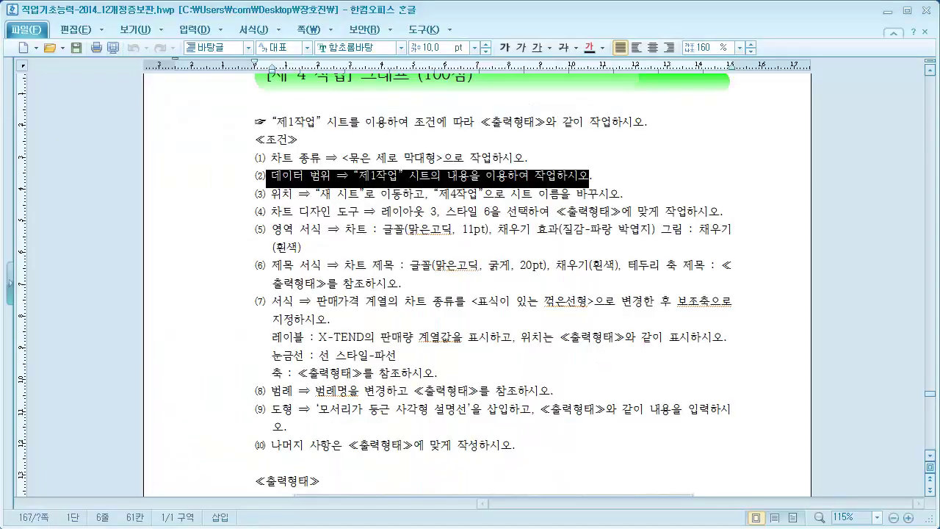
left_click_drag(270, 194, 625, 198)
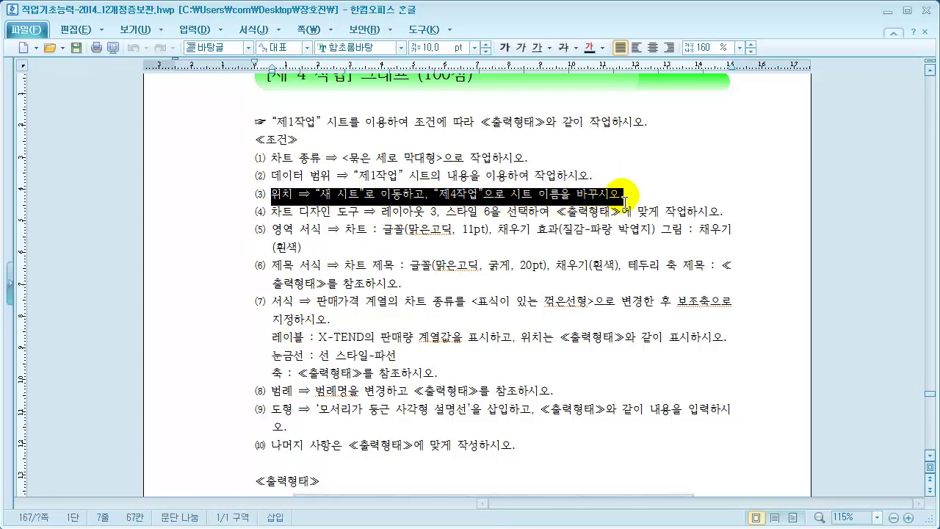
left_click_drag(625, 199, 620, 196)
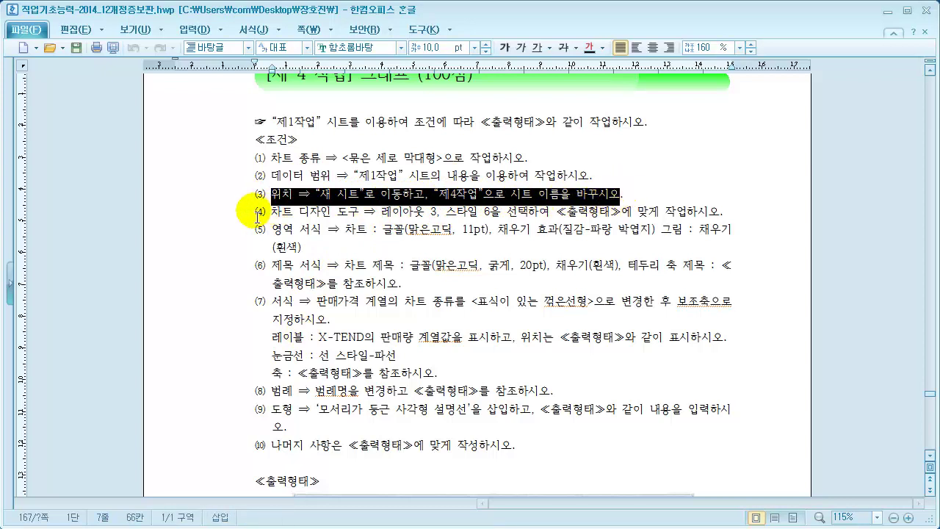
left_click_drag(276, 219, 362, 219)
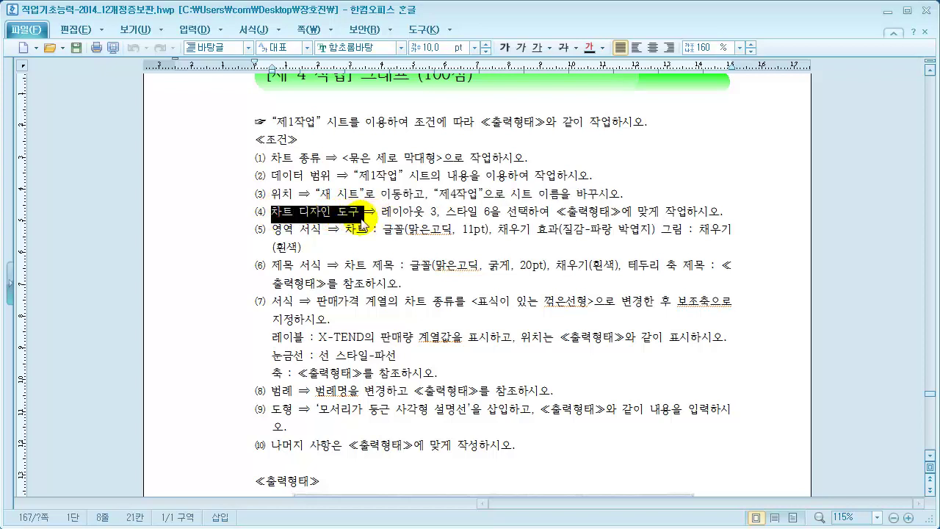
left_click_drag(384, 218, 509, 221)
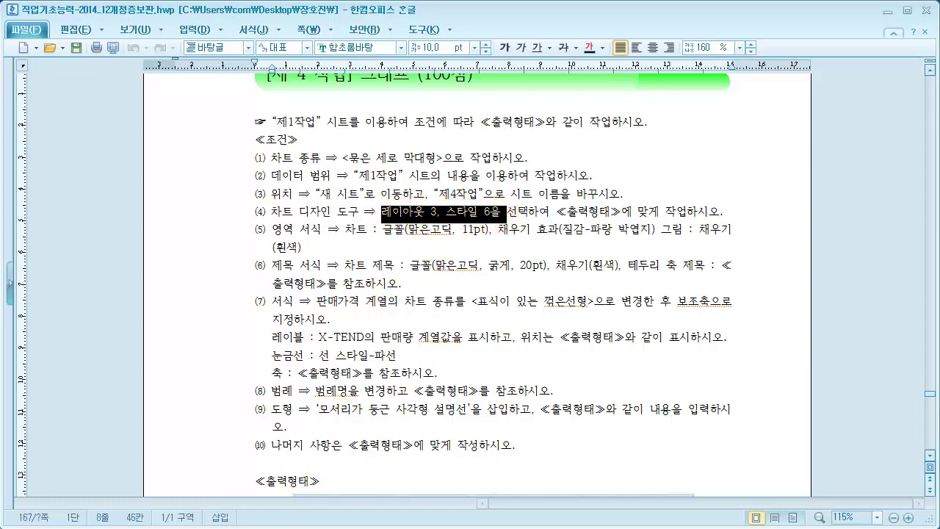
key("alt+Tab")
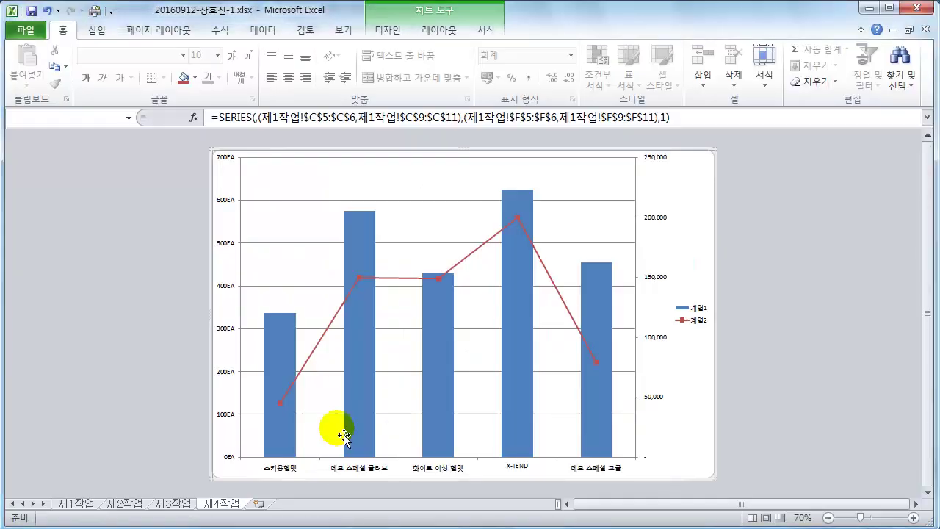
Apply chart layout 레이아웃 3 and chart style 스타일 6 to the combo chart.
left_click(389, 31)
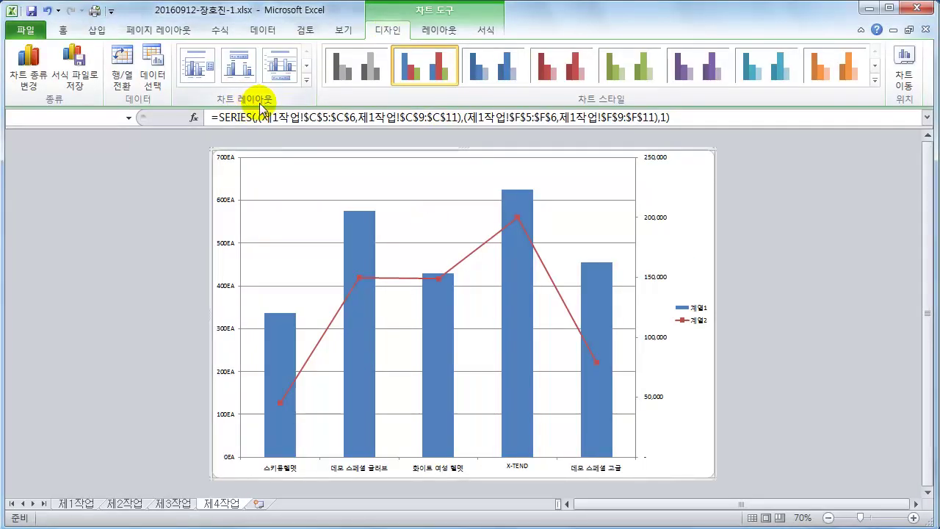
left_click(306, 79)
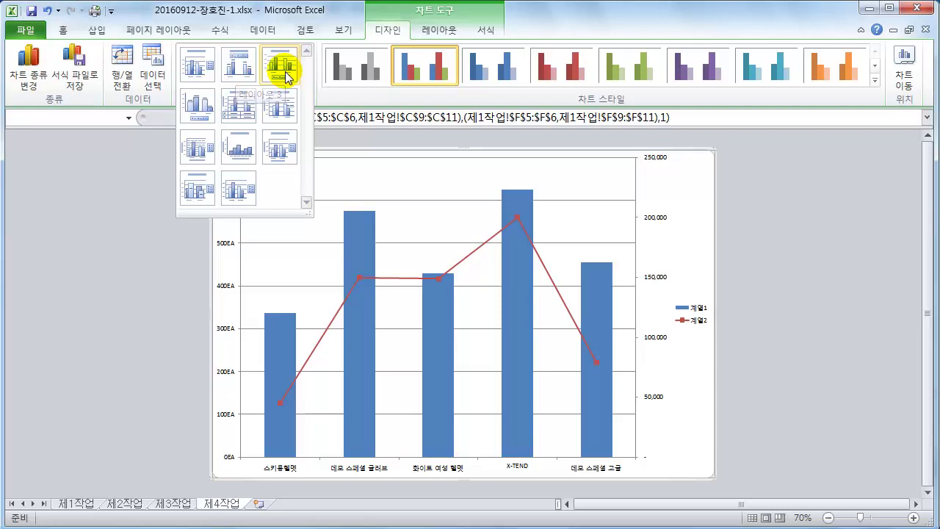
left_click(286, 76)
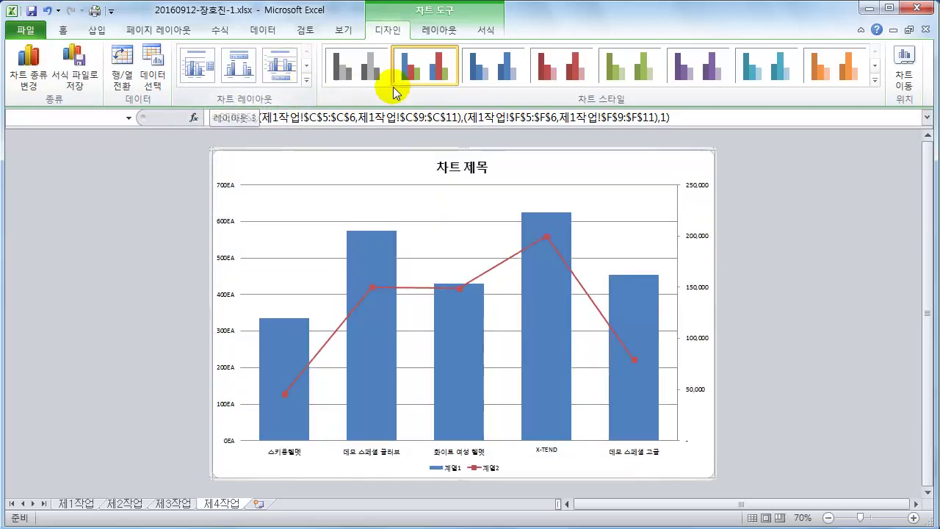
left_click(874, 80)
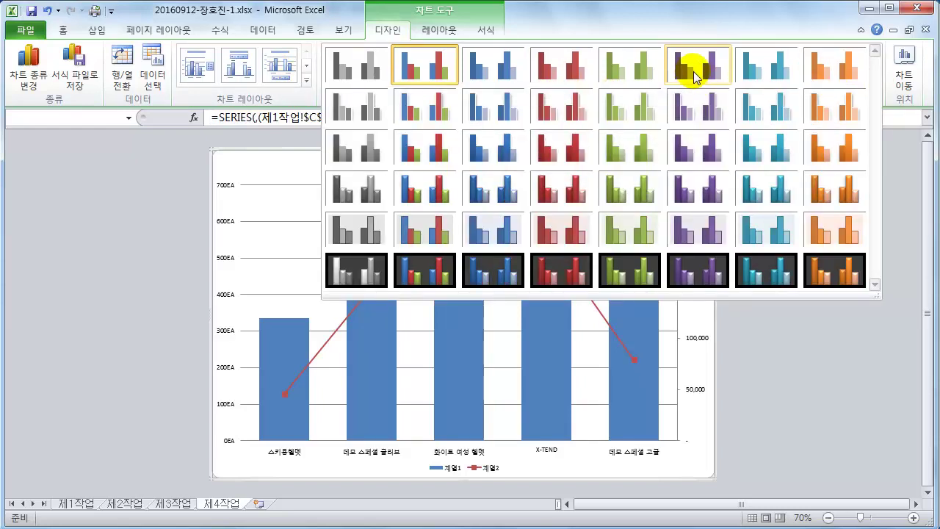
left_click(699, 74)
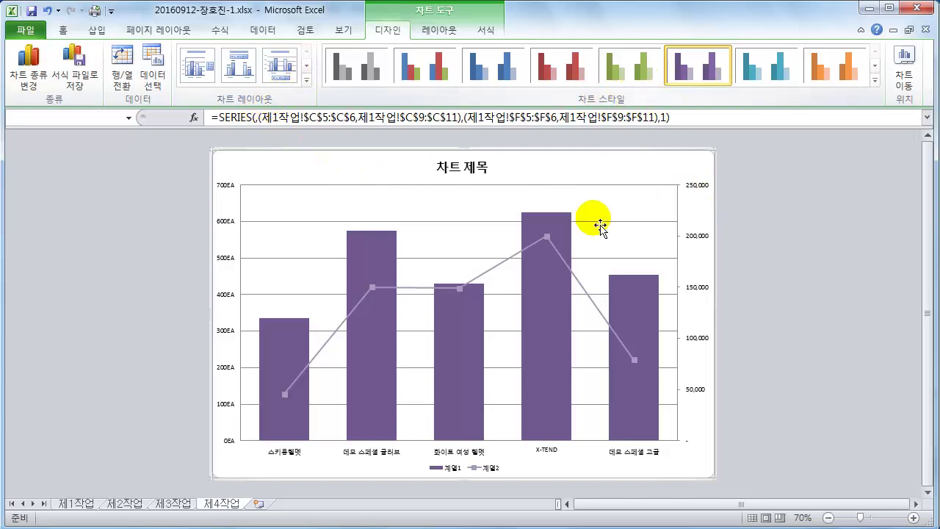
Review condition (5) on the chart area's font and texture and the plot area's fill in the Hancom Hangul document, and return to Excel.
key("alt+Tab")
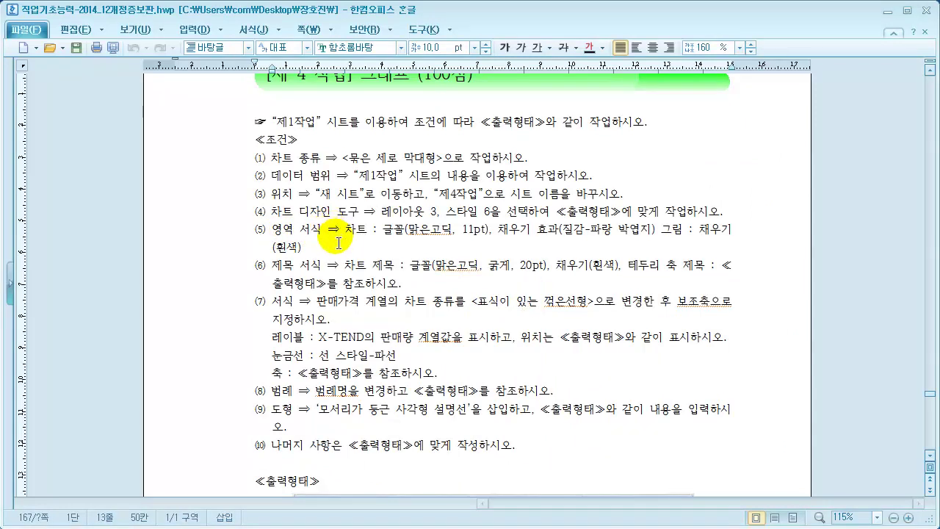
left_click_drag(347, 234, 493, 233)
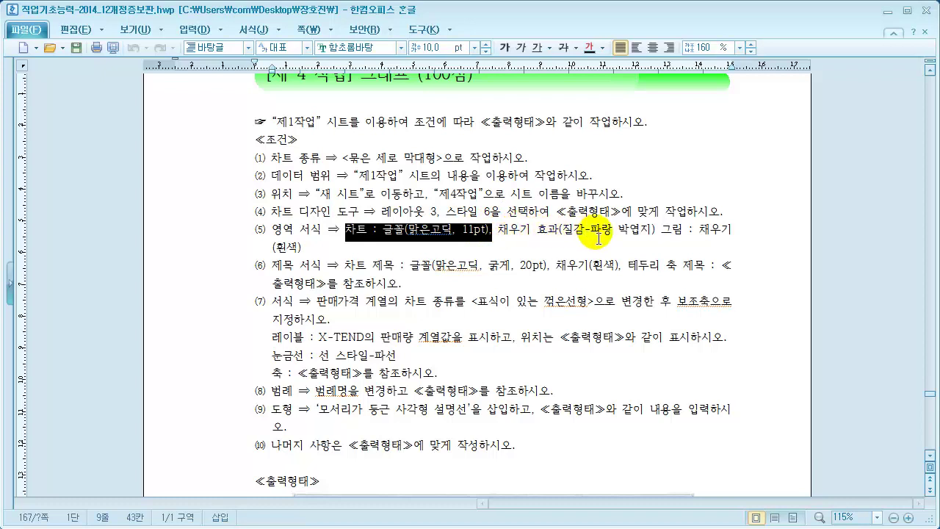
left_click_drag(651, 234, 503, 235)
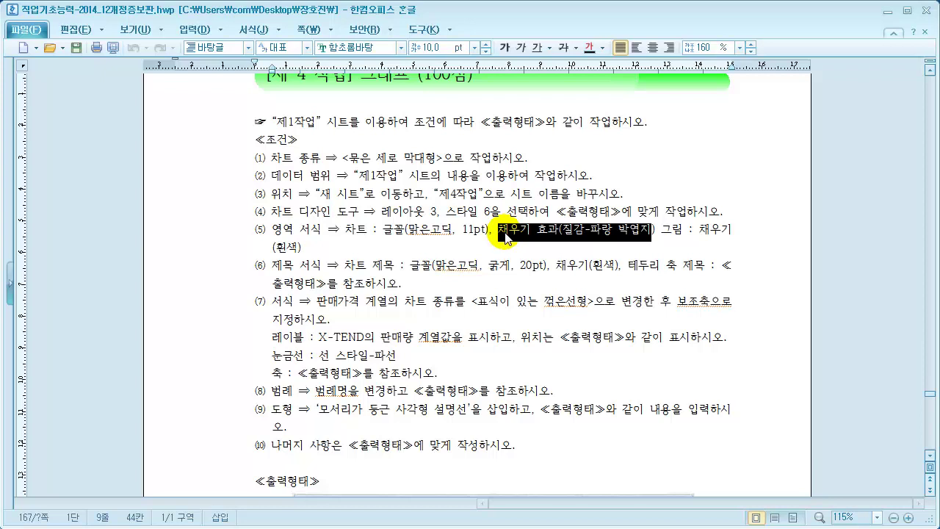
left_click_drag(505, 236, 631, 237)
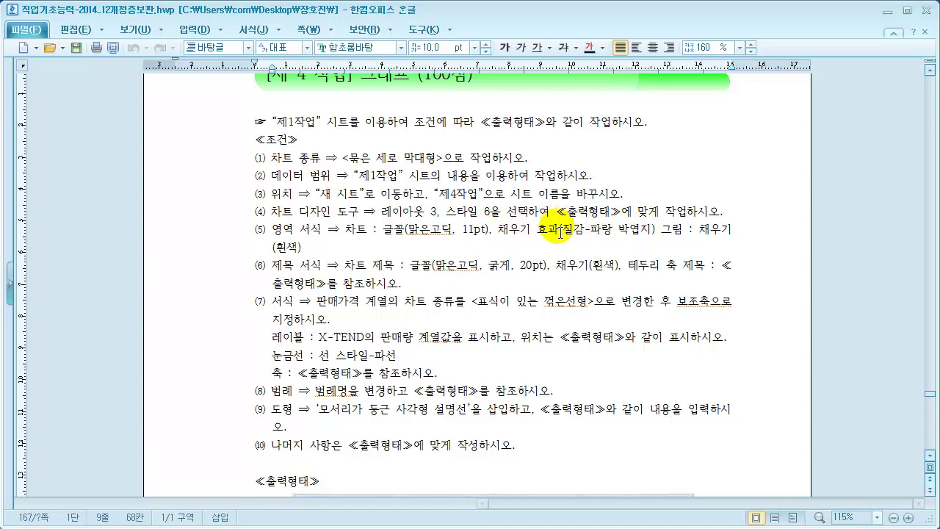
left_click_drag(664, 235, 674, 253)
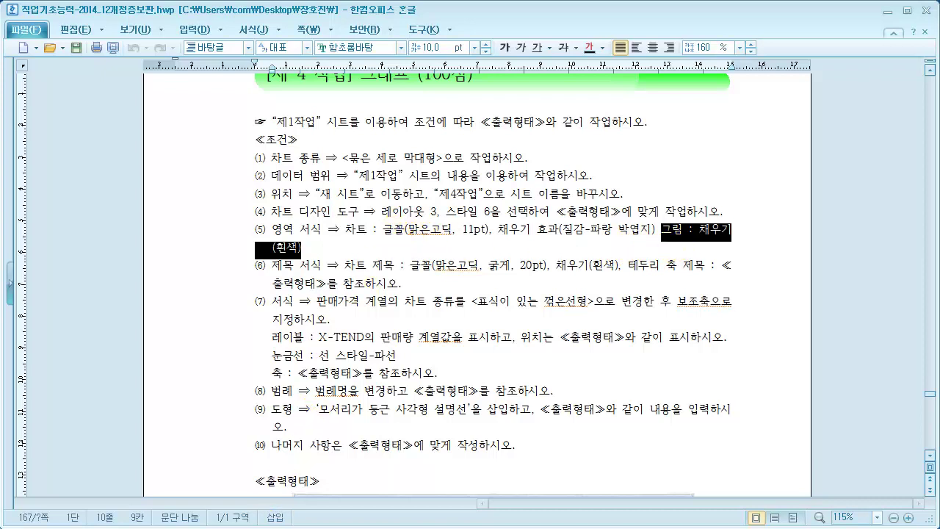
key("alt+Tab")
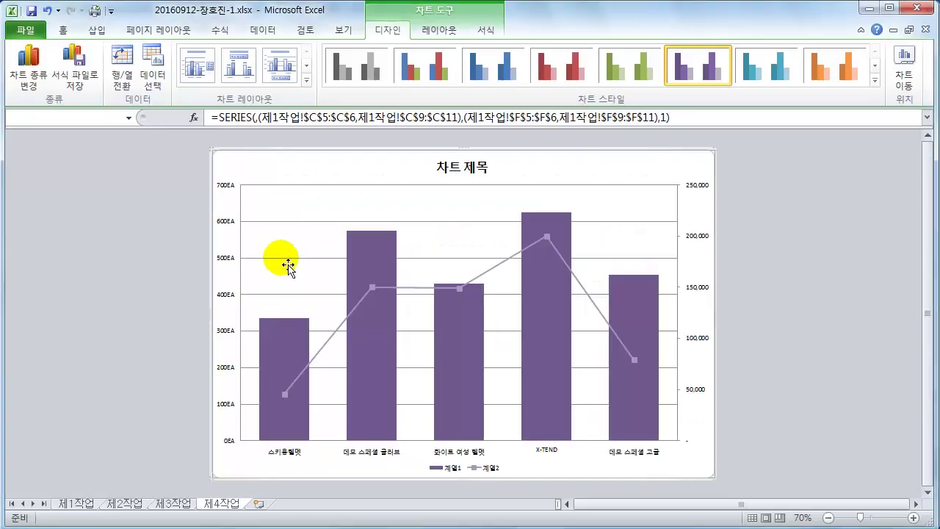
Format the chart's plot area (그림 영역) with a solid white fill (단색 채우기).
left_click(295, 211)
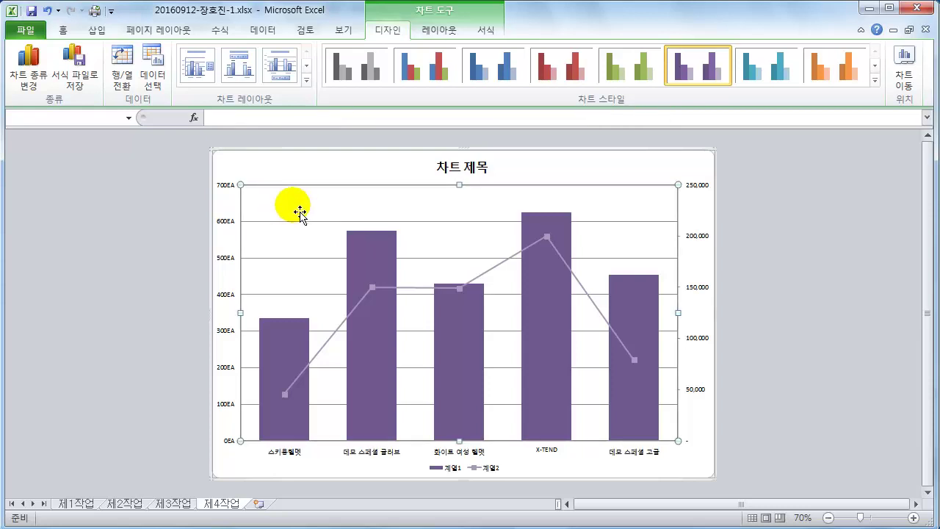
right_click(296, 212)
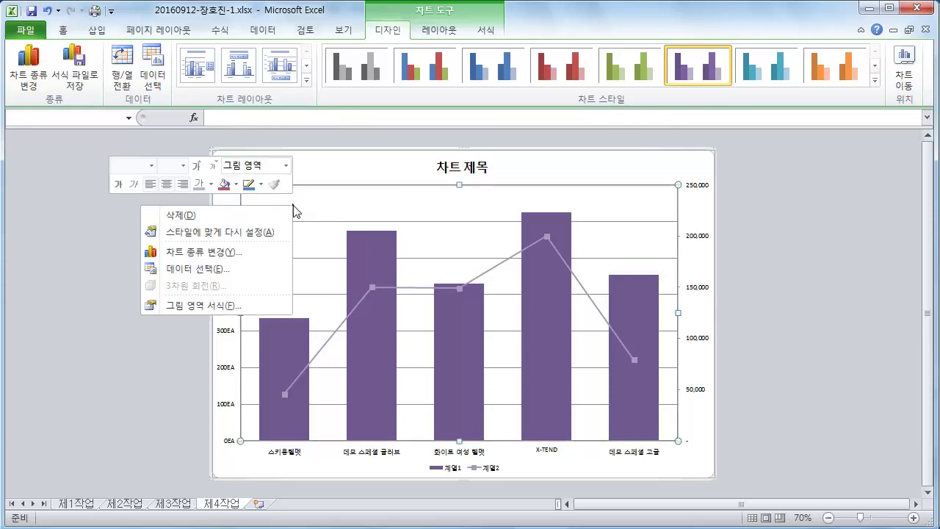
left_click(223, 307)
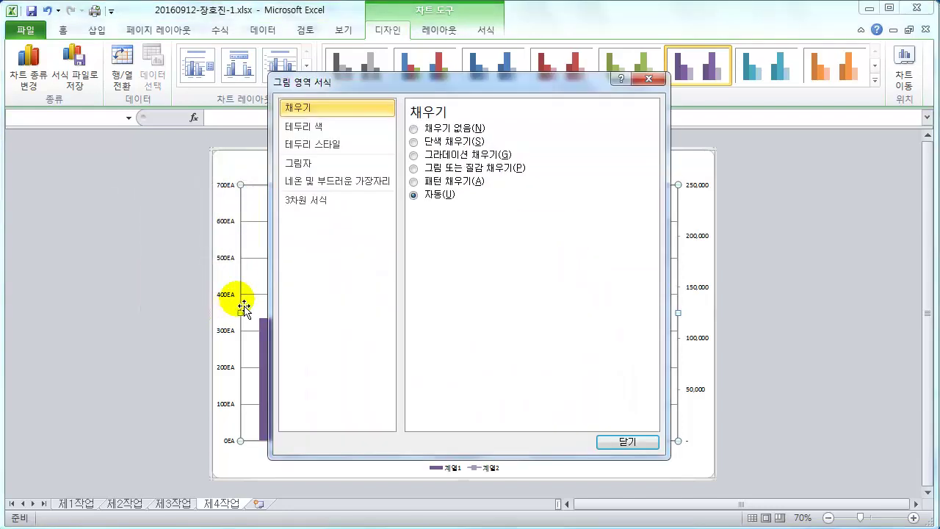
left_click(414, 143)
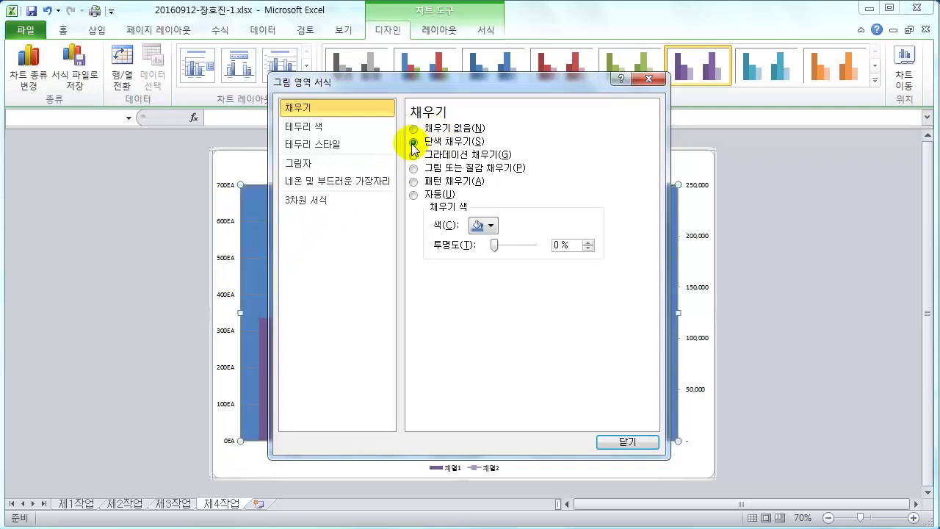
left_click(485, 225)
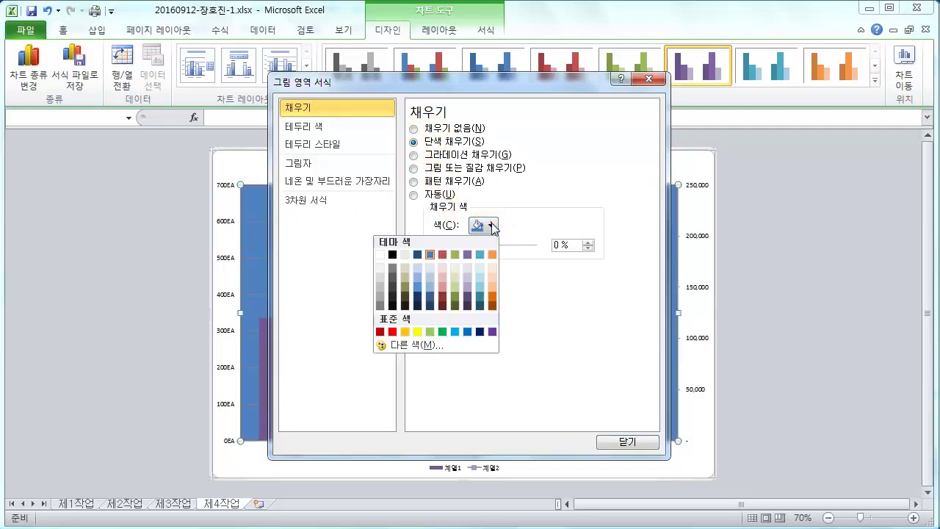
left_click(380, 255)
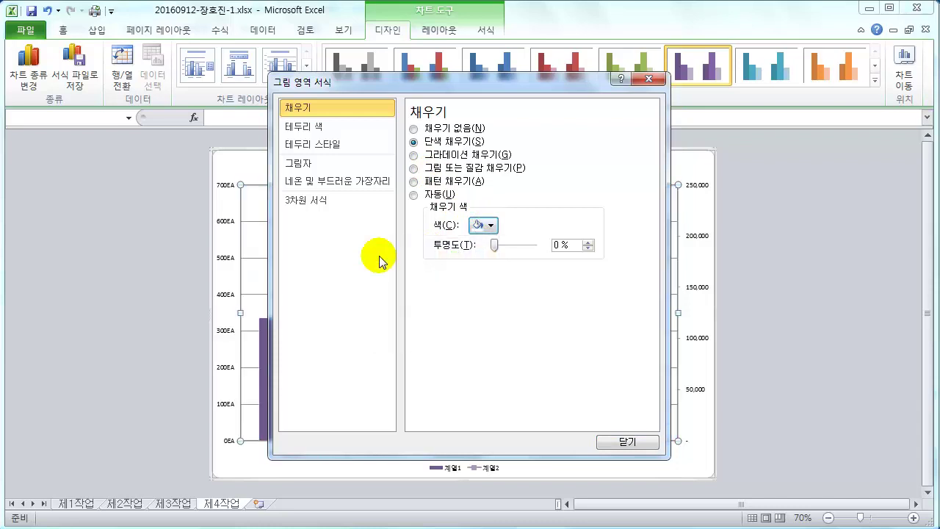
left_click(485, 226)
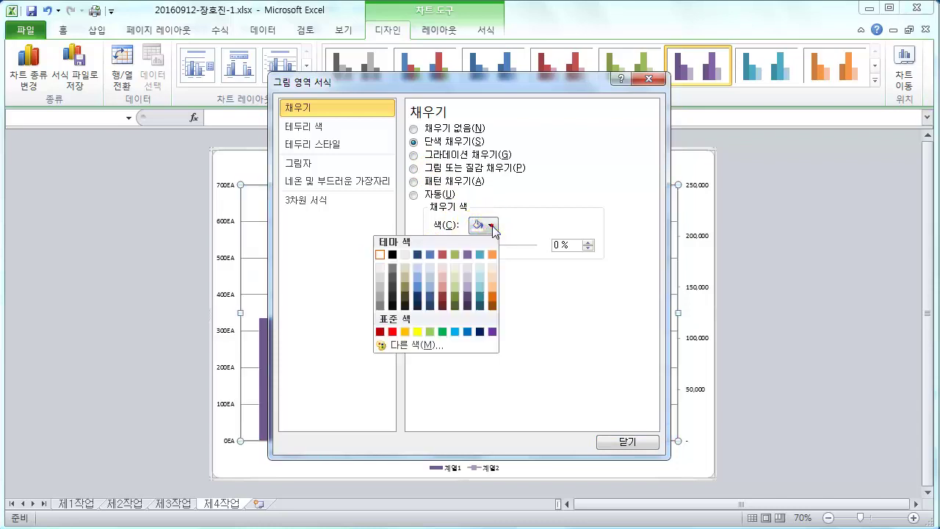
left_click(380, 255)
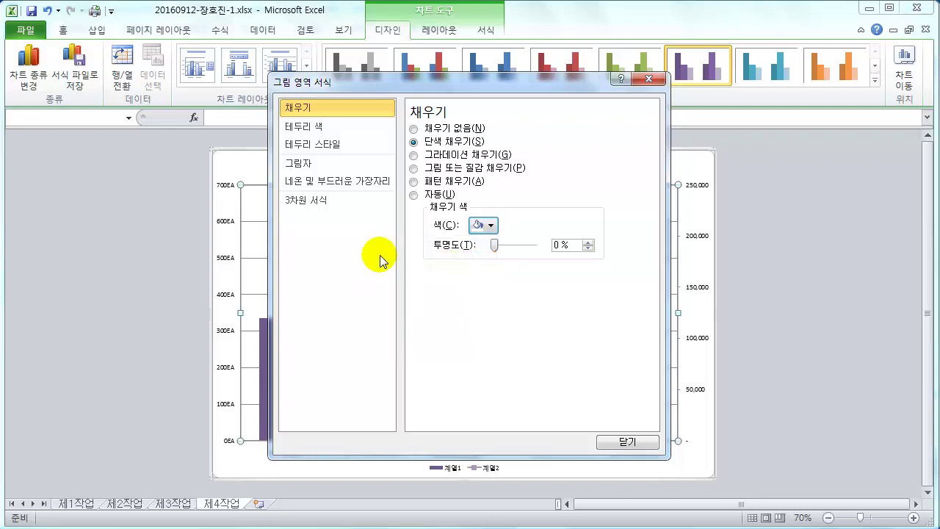
left_click(626, 441)
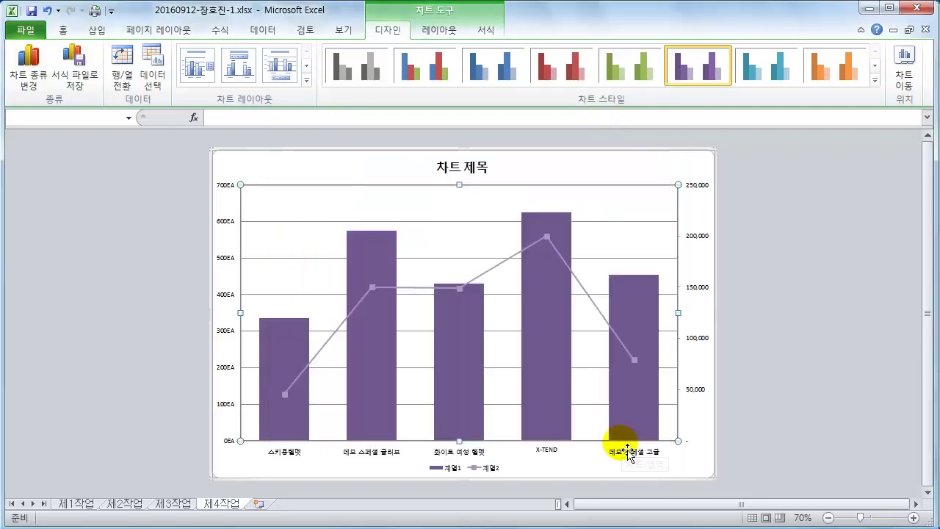
mouse_move(615, 443)
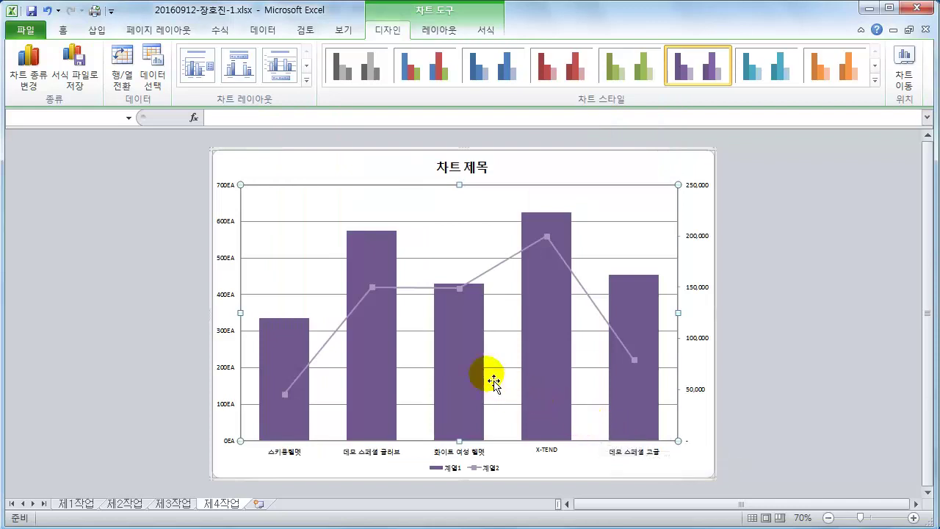
Fill the chart area (차트 영역) with the 파랑 박엽지 texture.
left_click(303, 170)
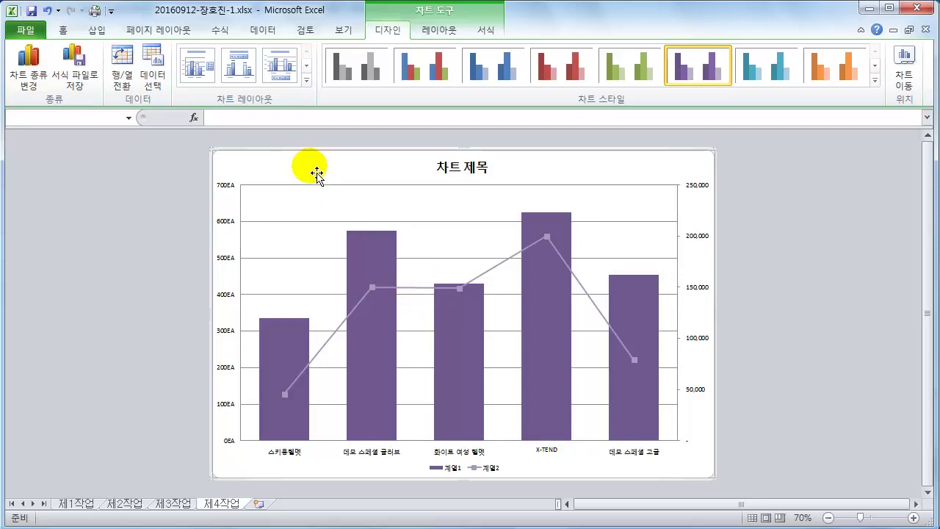
right_click(312, 172)
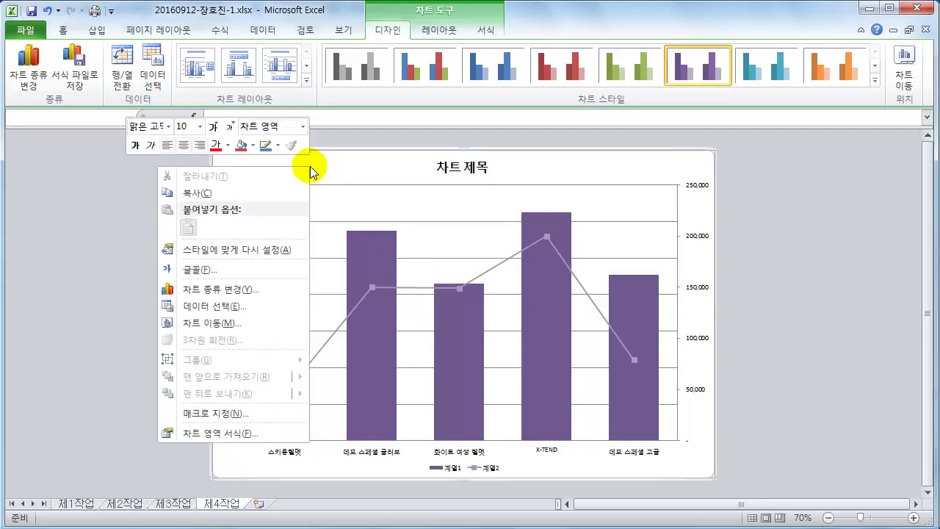
left_click(228, 435)
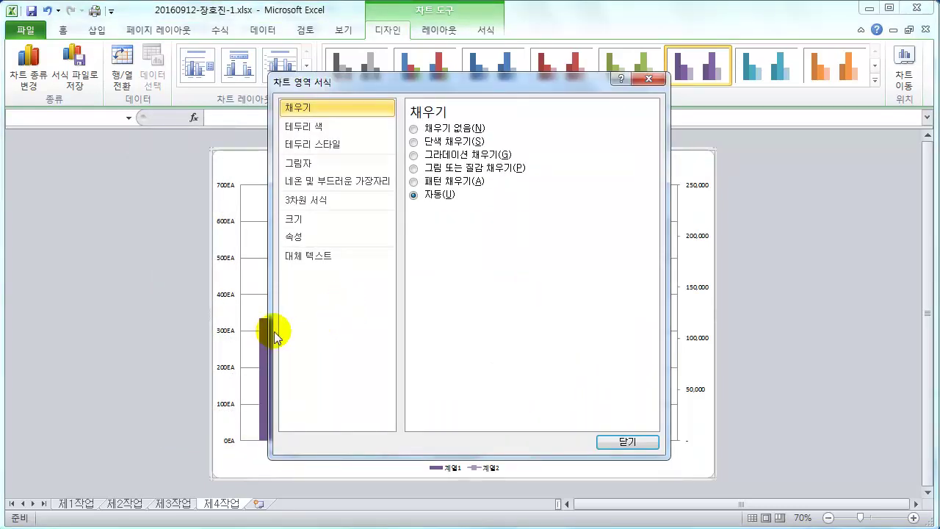
left_click(414, 168)
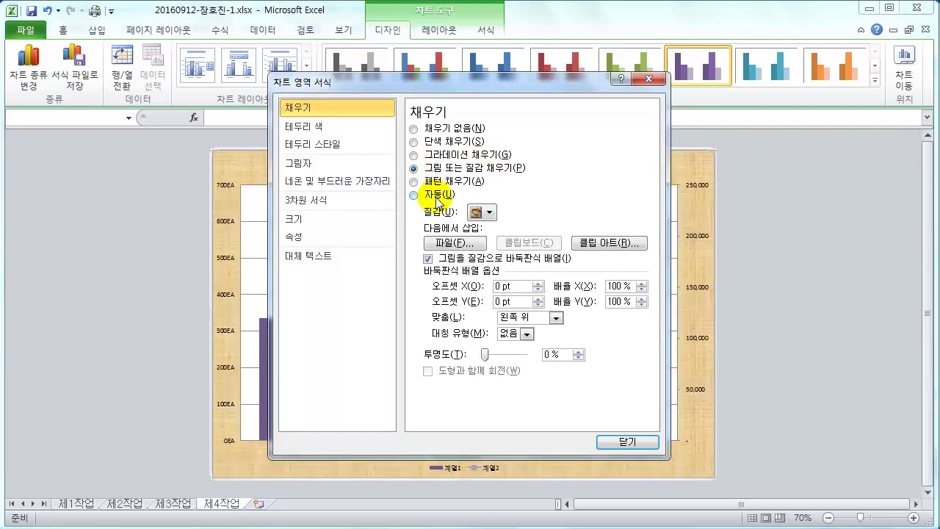
left_click(490, 212)
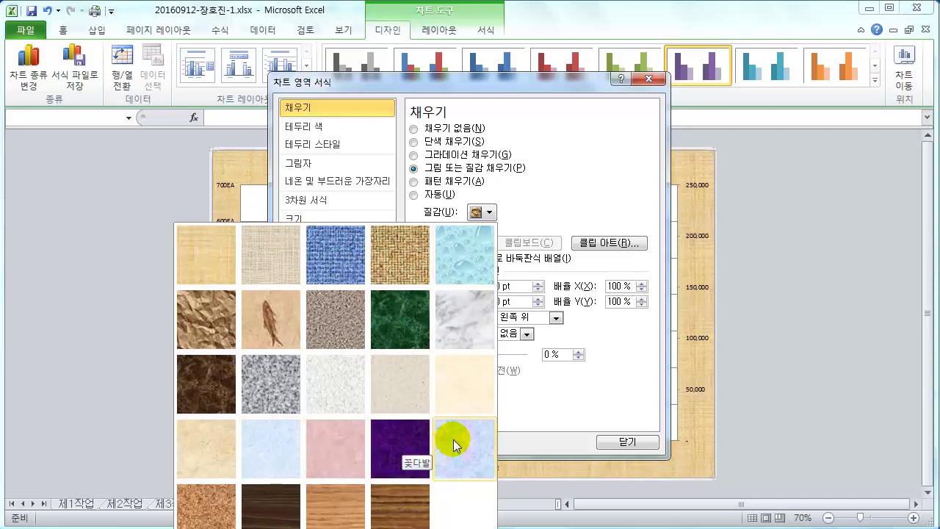
left_click(268, 441)
left_click(627, 441)
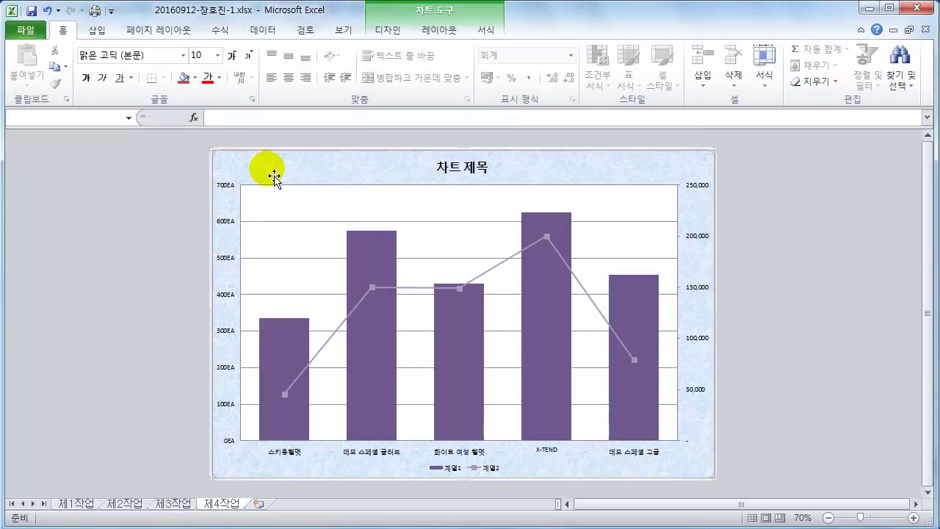
Set the font size of the whole chart area (차트 영역) to 11 pt.
right_click(278, 174)
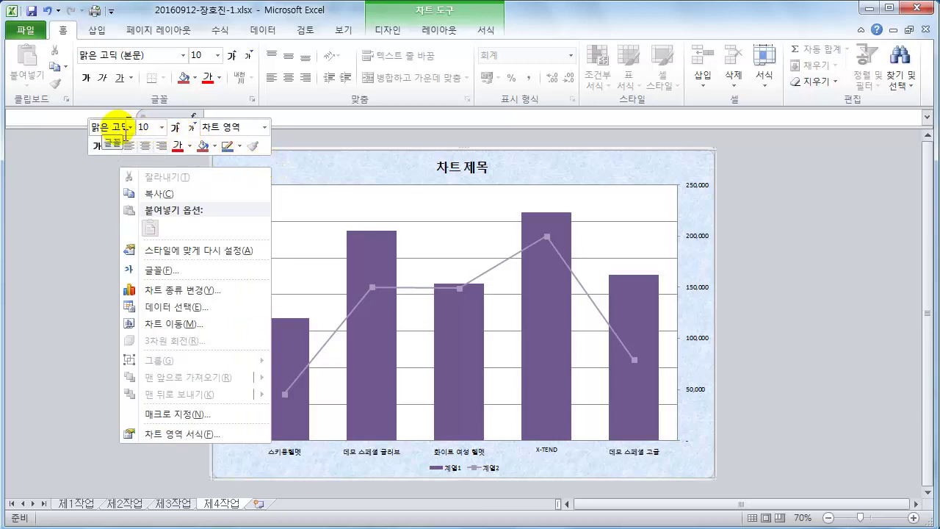
left_click(162, 127)
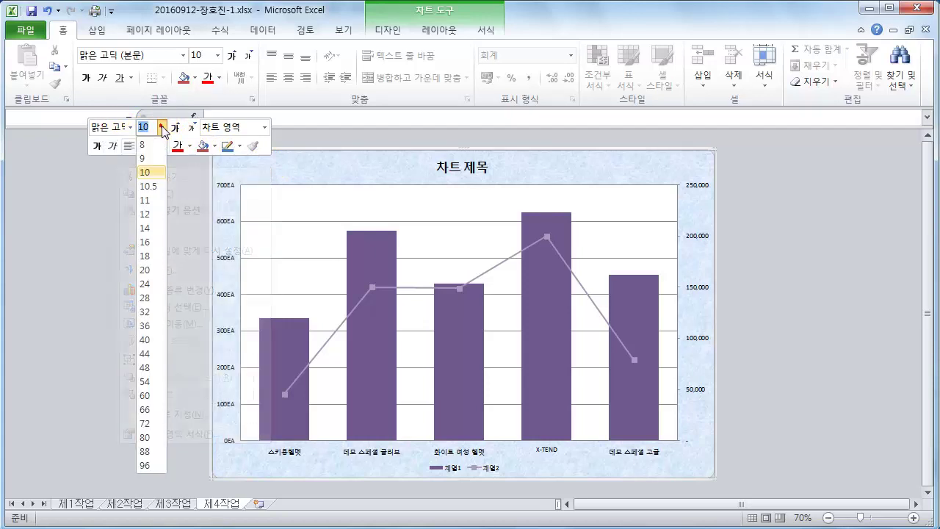
left_click(151, 200)
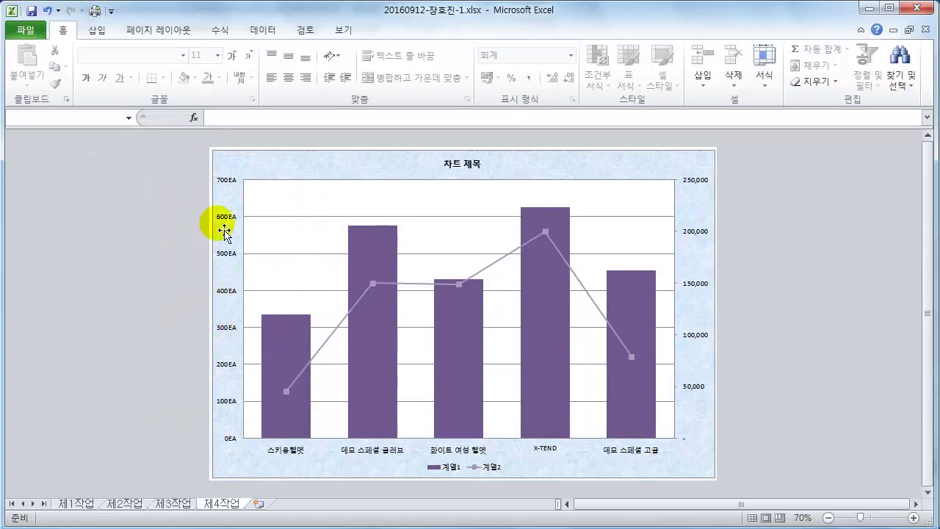
Switch to the Hancom Hangul document, check conditions (5) and (6) and the title in the sample output, and return to Excel.
key("alt+Tab")
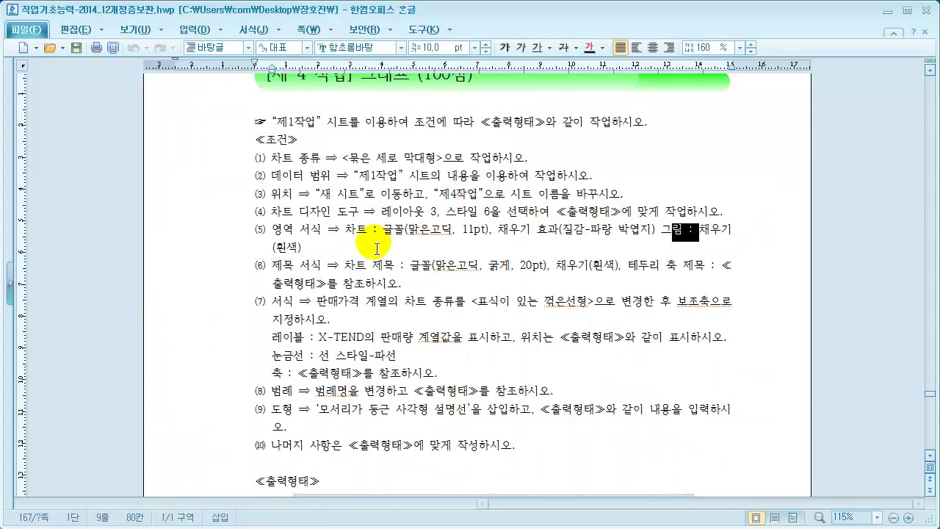
left_click_drag(300, 249, 255, 235)
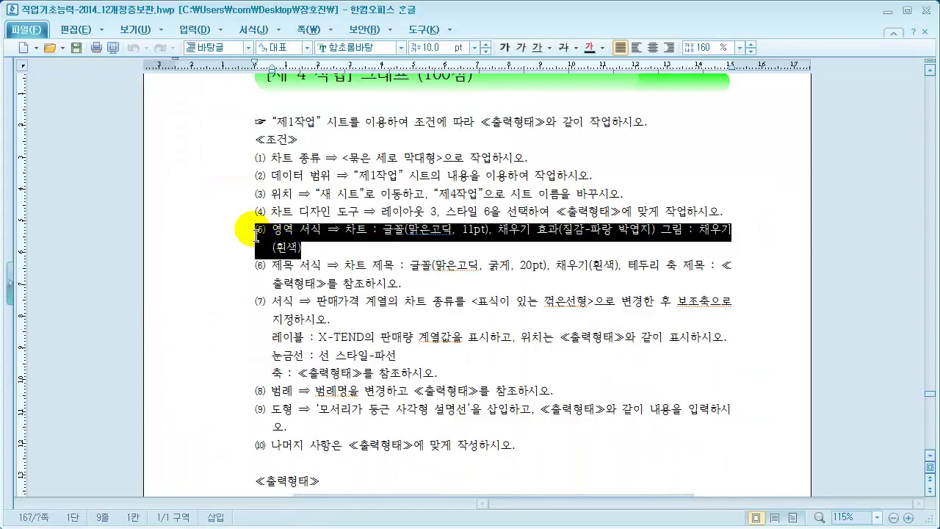
left_click(301, 247)
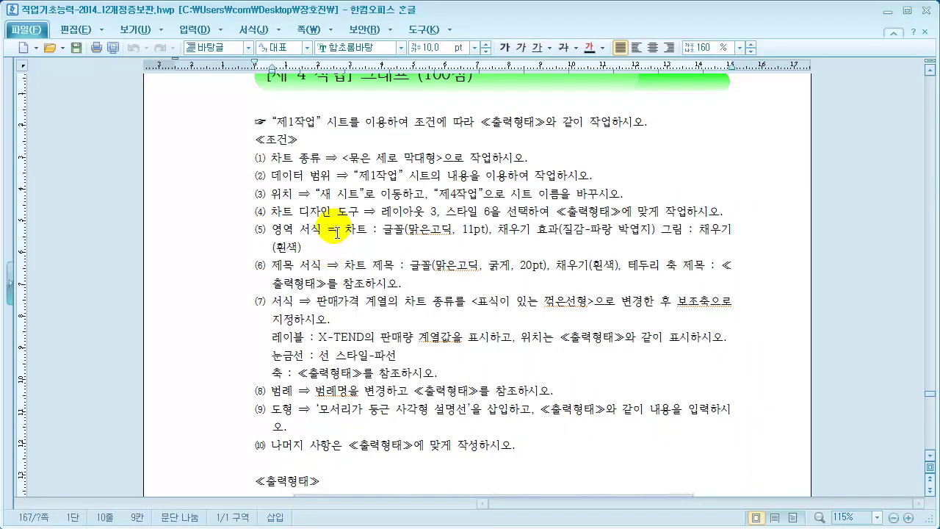
left_click(271, 267)
left_click_drag(273, 270, 300, 272)
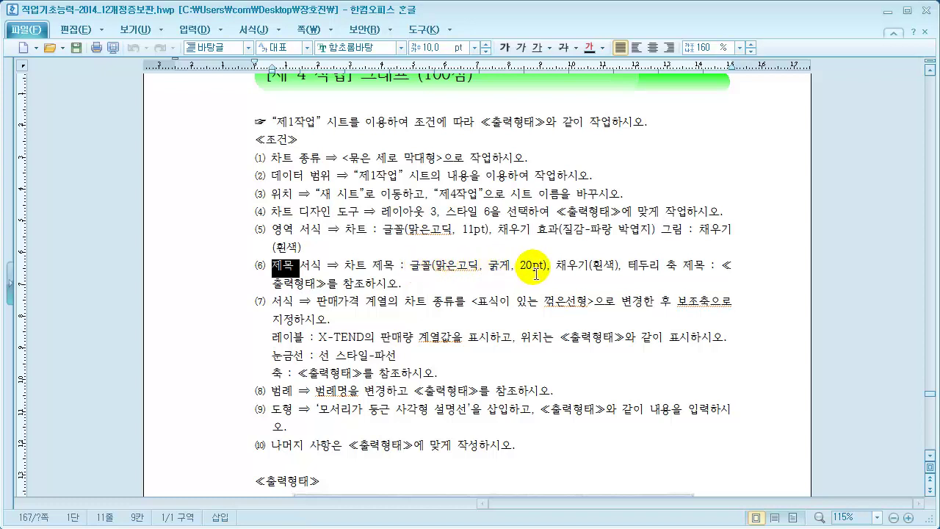
left_click_drag(557, 267, 660, 274)
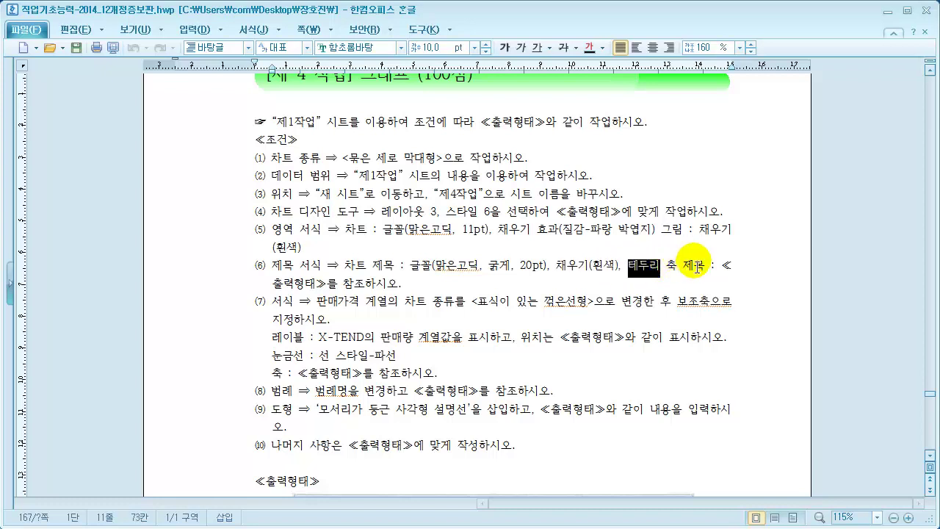
scroll(397, 321, "down", 3)
scroll(397, 320, "down", 1)
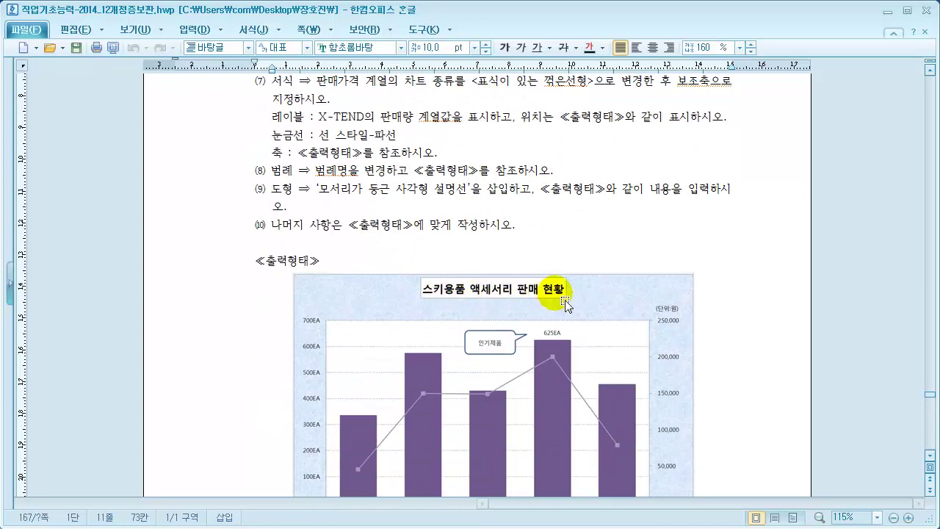
scroll(536, 250, "down", 2)
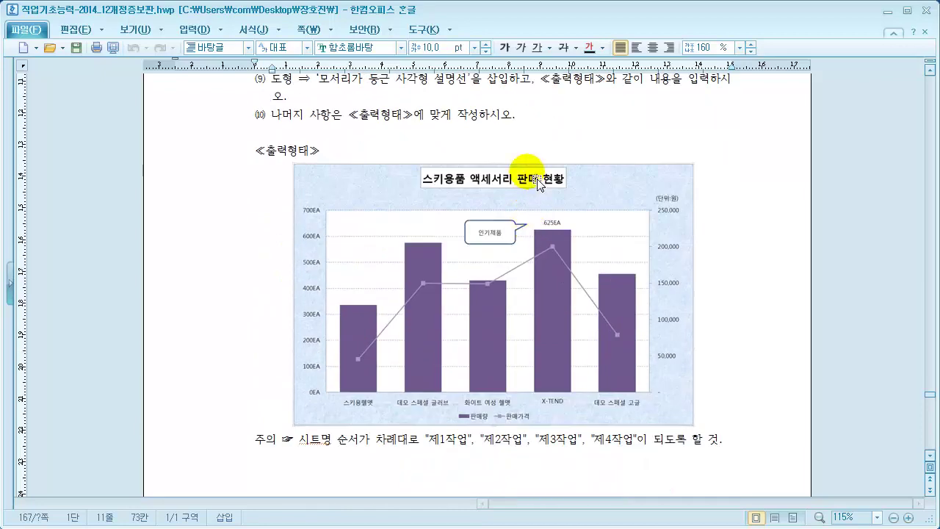
scroll(534, 160, "up", 3)
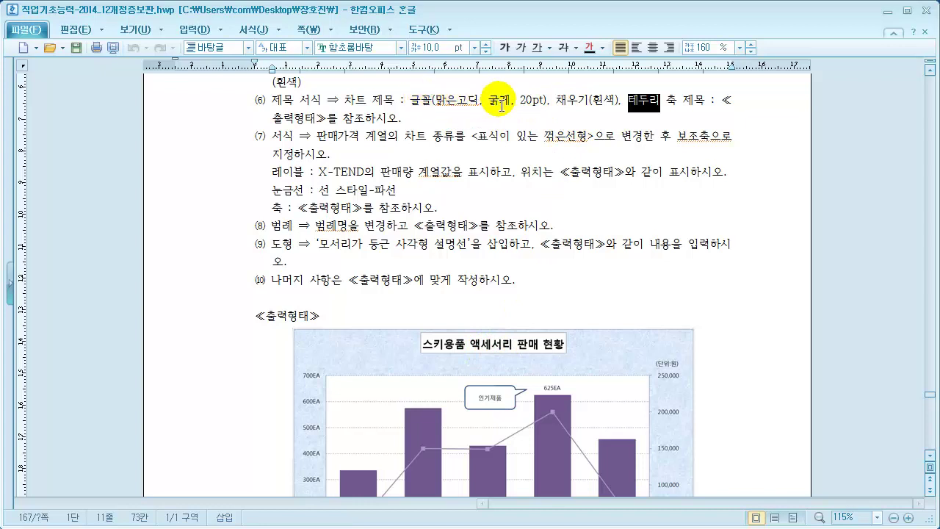
scroll(501, 252, "down", 1)
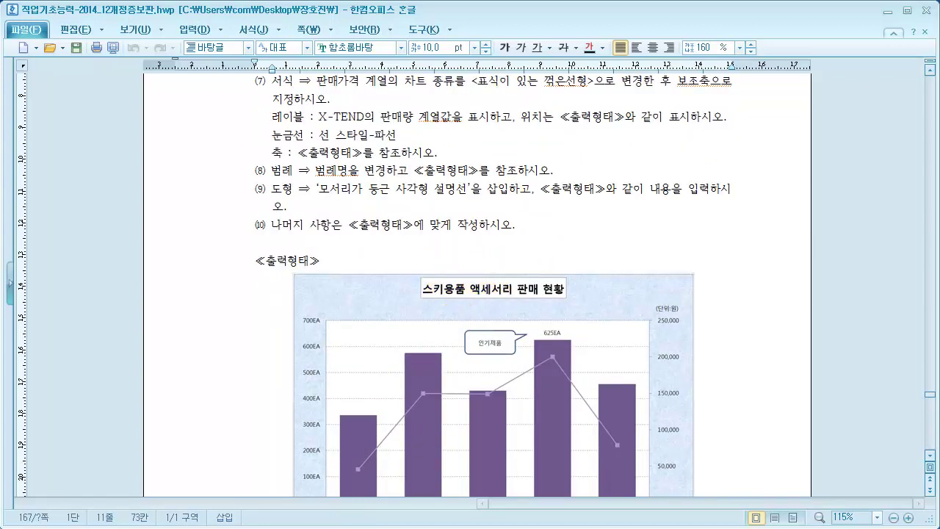
key("alt+Tab")
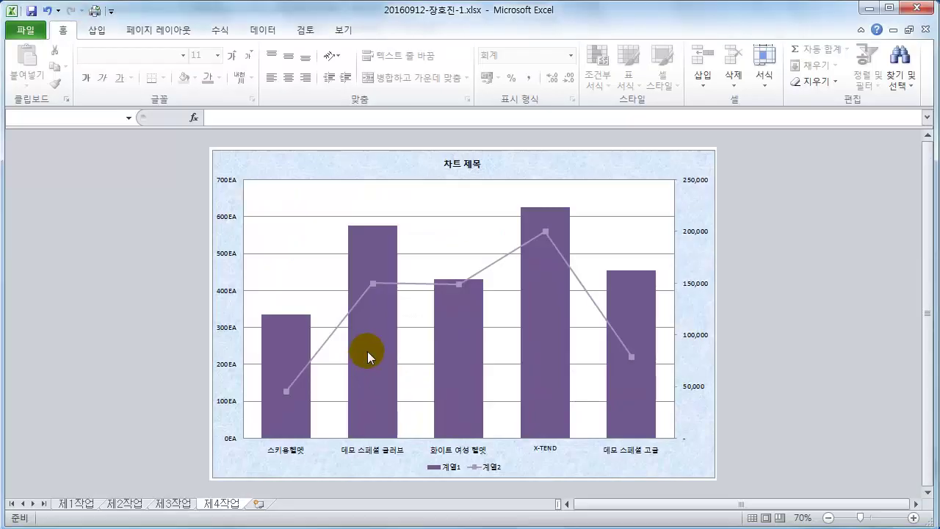
Replace the chart title text with "스키용품 액세서리 판매 현황".
left_click(472, 170)
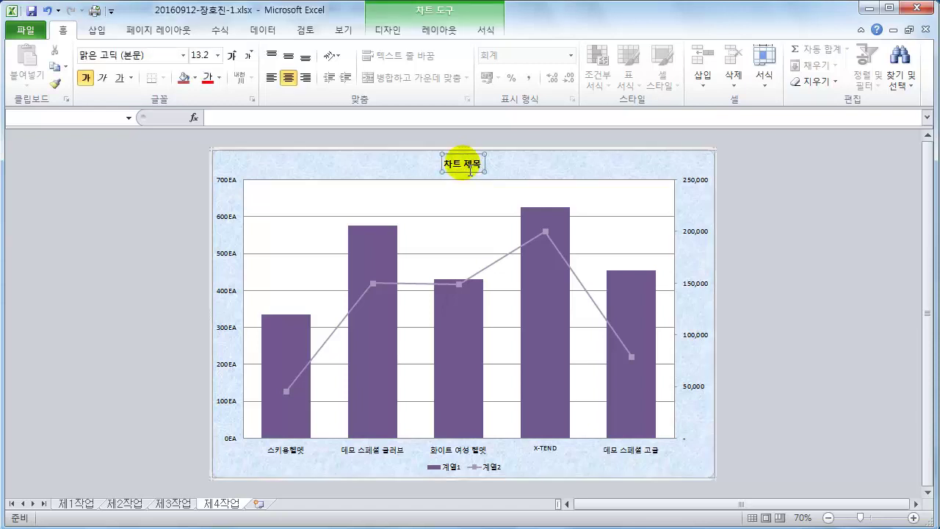
left_click(469, 169)
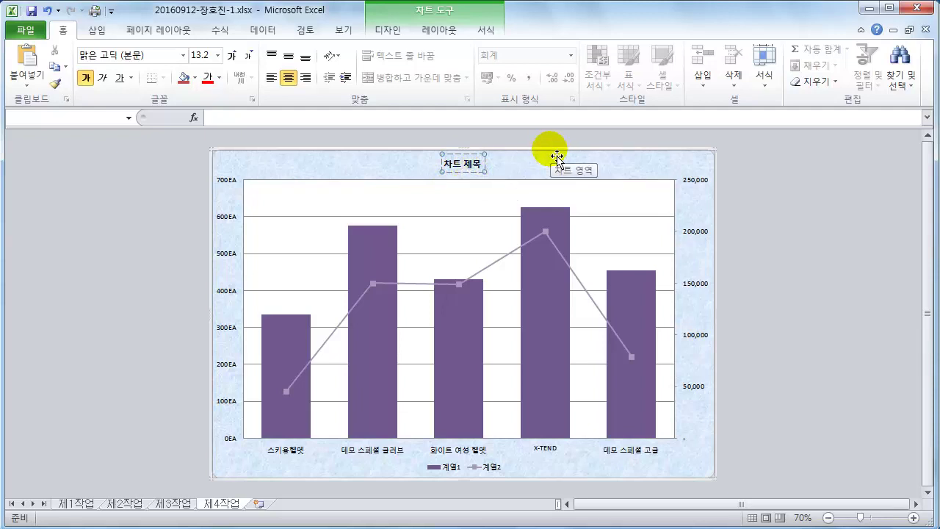
key("Delete")
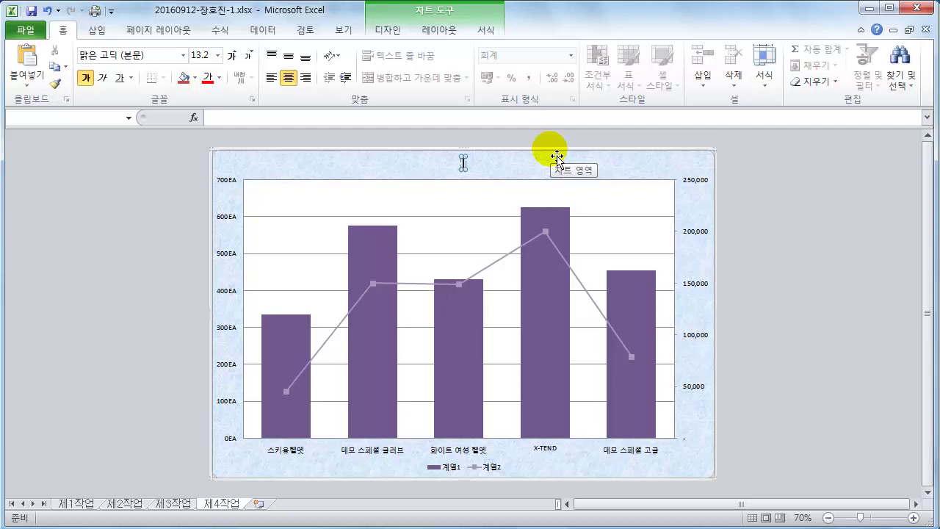
type("ㅍ")
type("ㅅ")
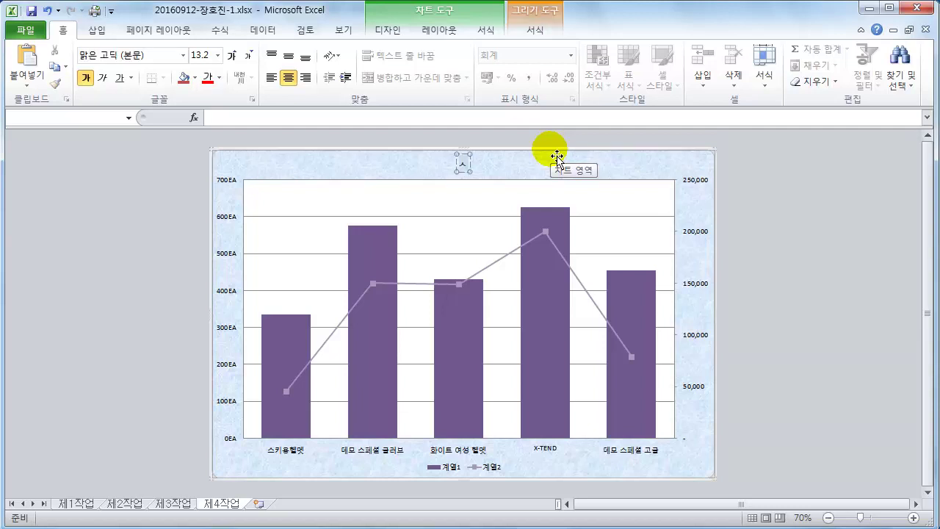
type("키용")
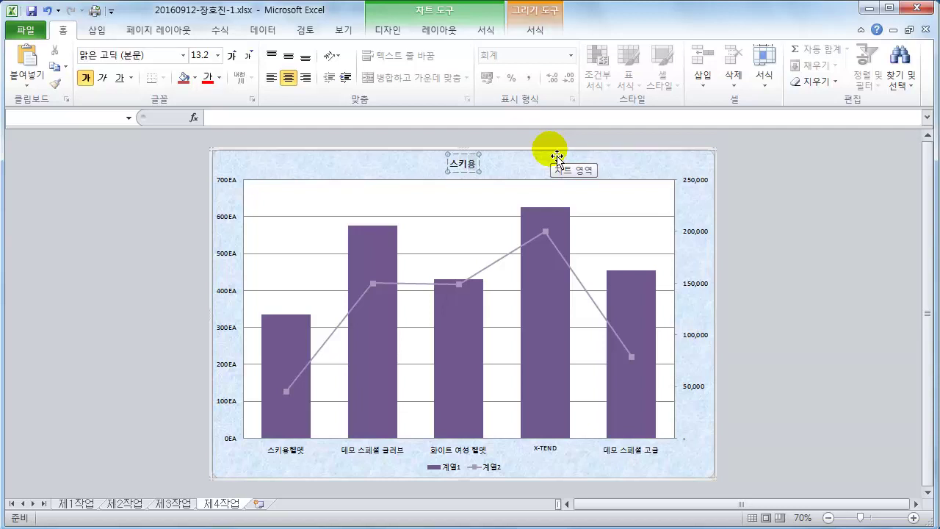
type("품 액세서리")
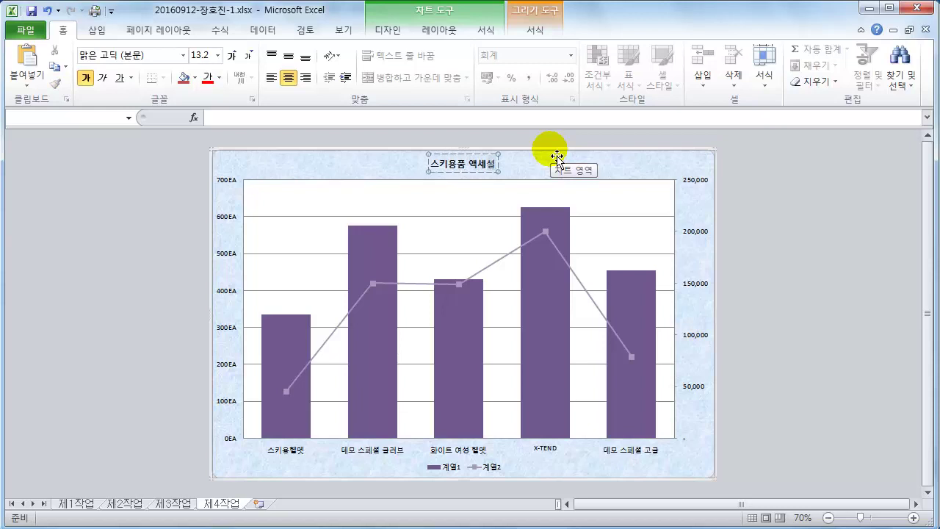
type("매")
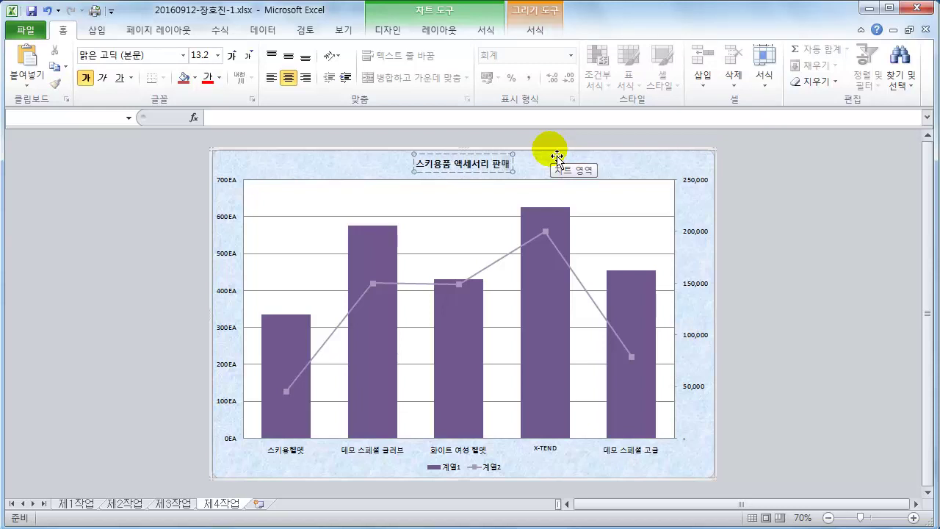
type(" ㅎ현황")
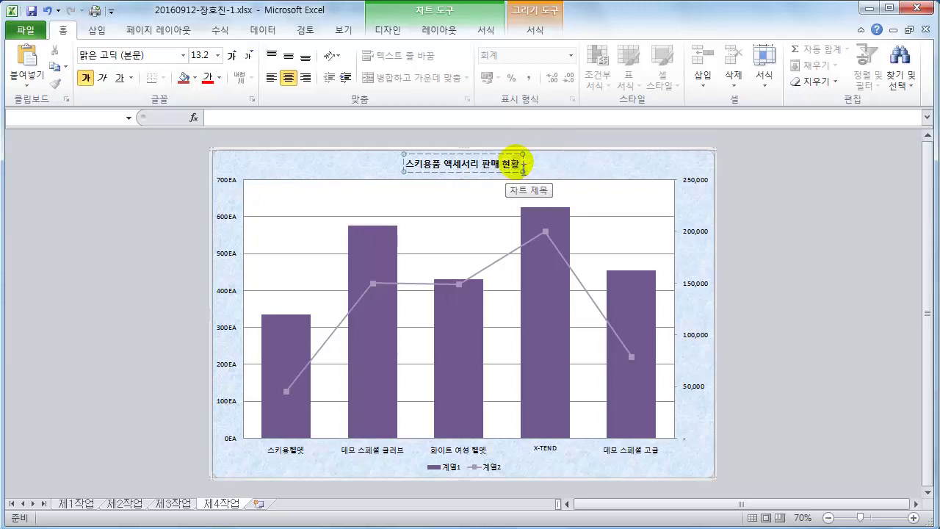
Set the chart title's font to 맑은 고딕 at 20 pt.
left_click_drag(524, 166, 426, 174)
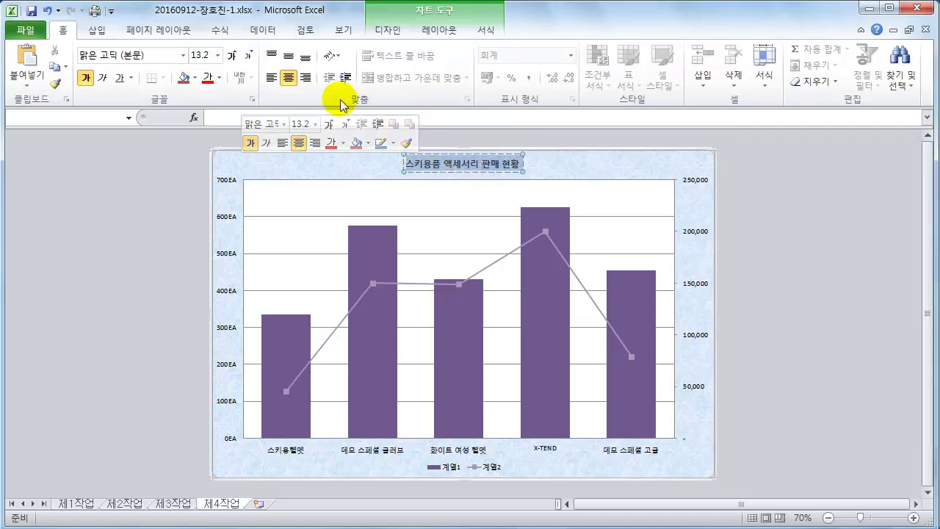
left_click(182, 56)
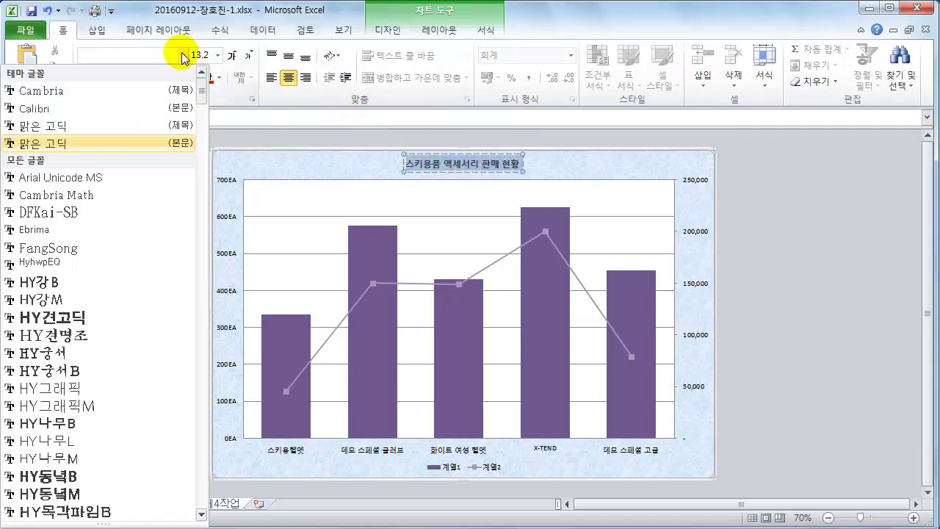
left_click_drag(201, 93, 189, 168)
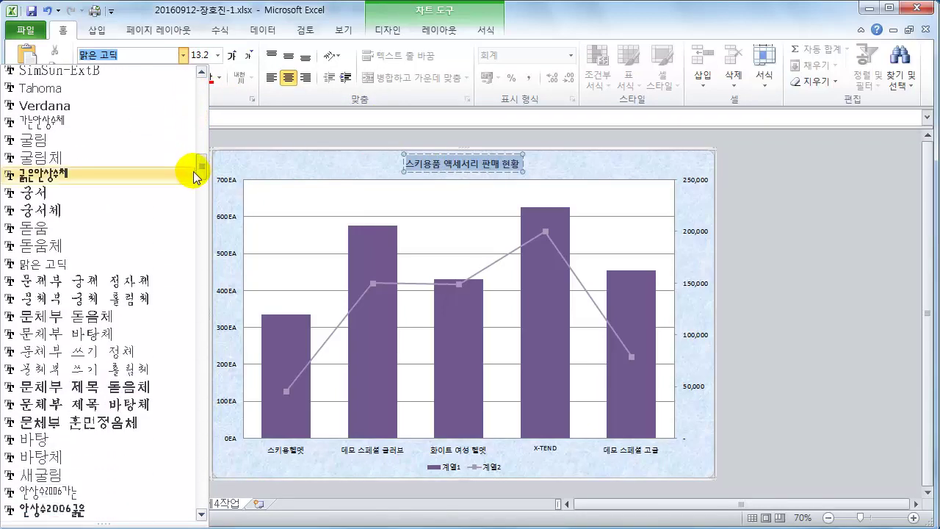
left_click(153, 263)
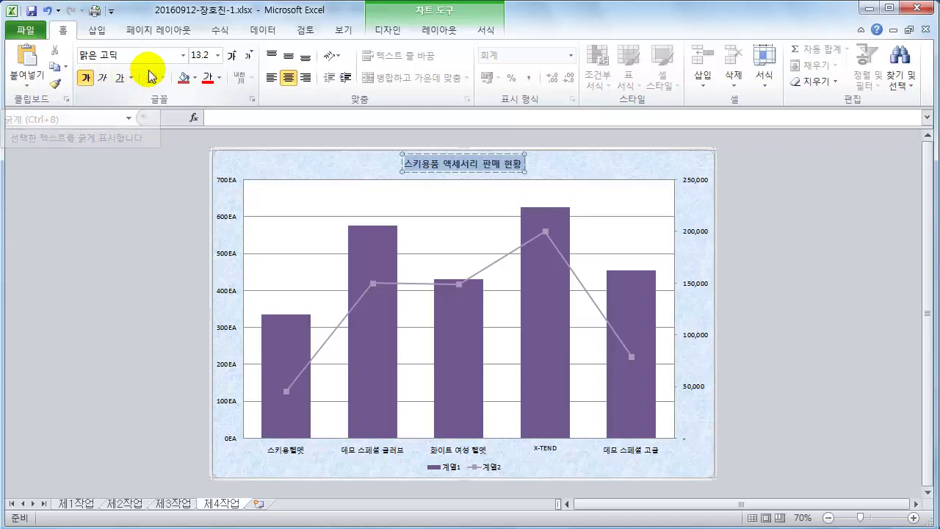
left_click(218, 55)
left_click(197, 222)
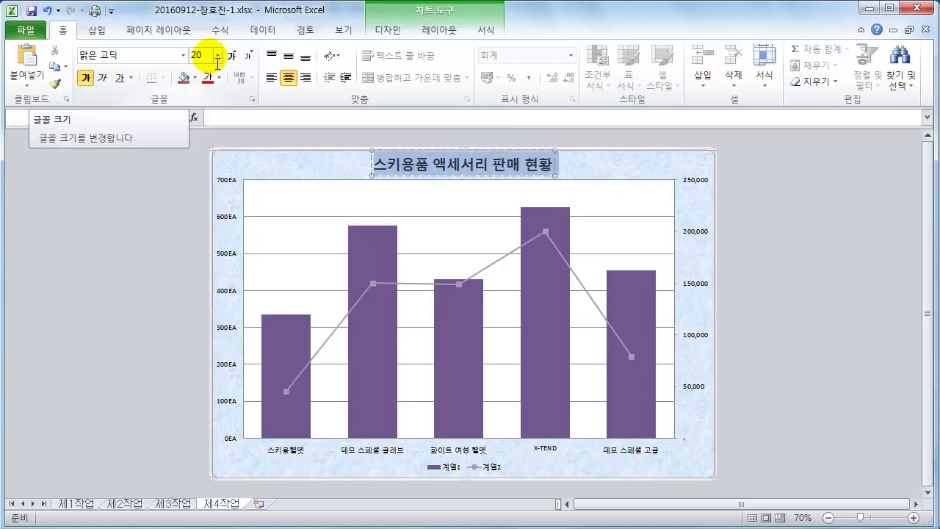
Give the chart title a solid white fill (단색 채우기).
right_click(390, 166)
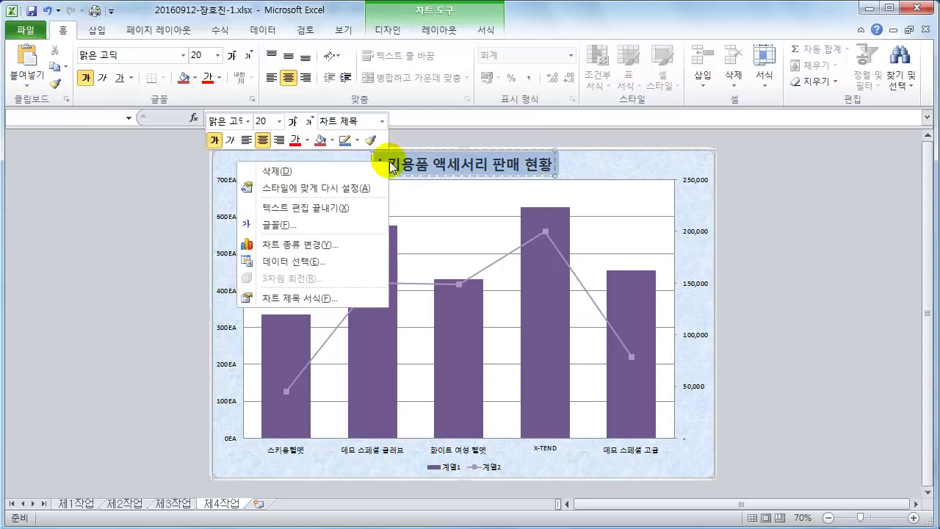
left_click(332, 298)
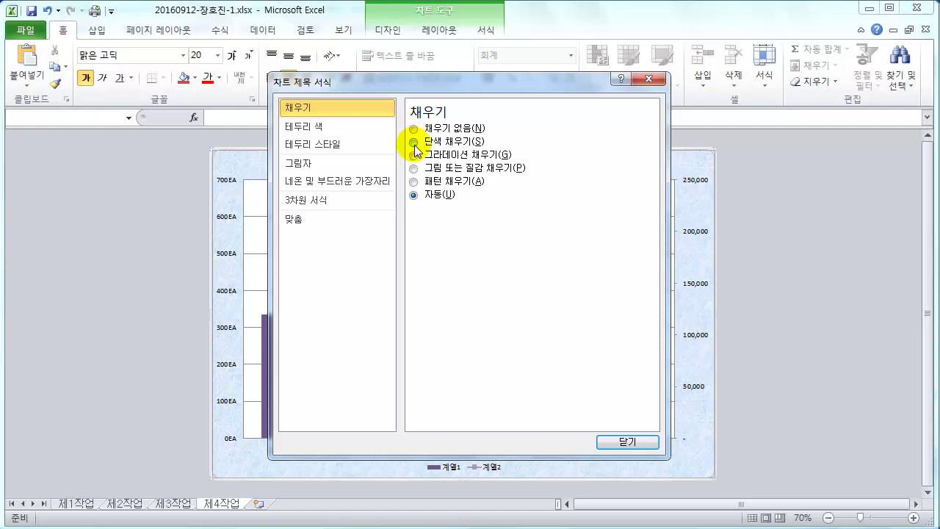
left_click(415, 142)
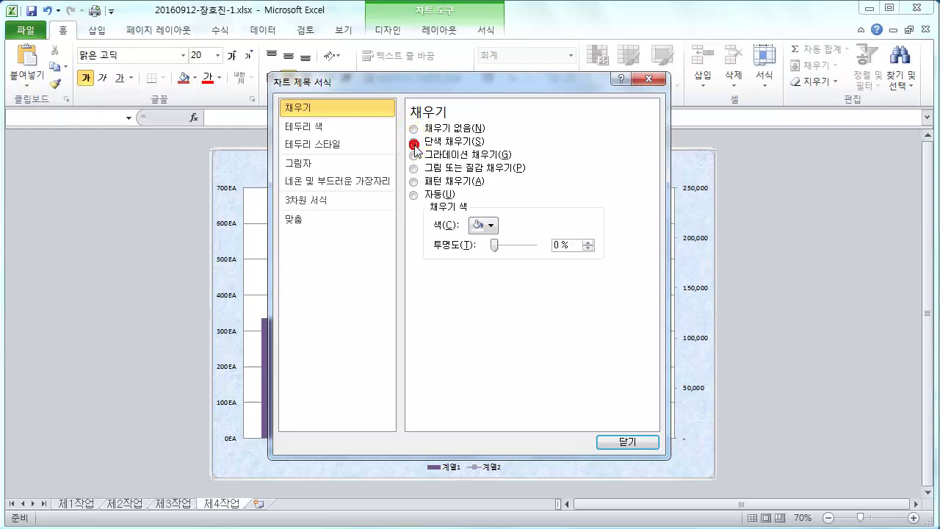
left_click(488, 226)
left_click(487, 225)
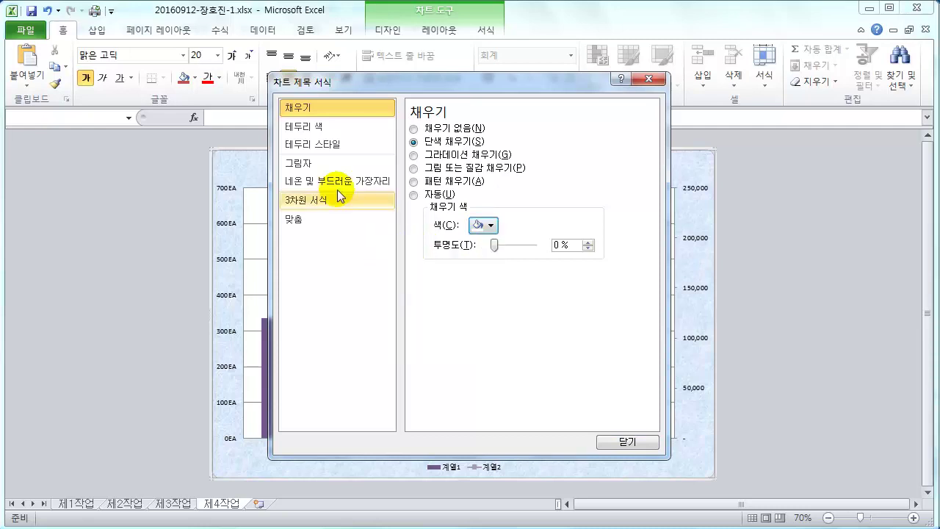
Add a solid line (실선) border to the chart title and close its formatting.
left_click(320, 132)
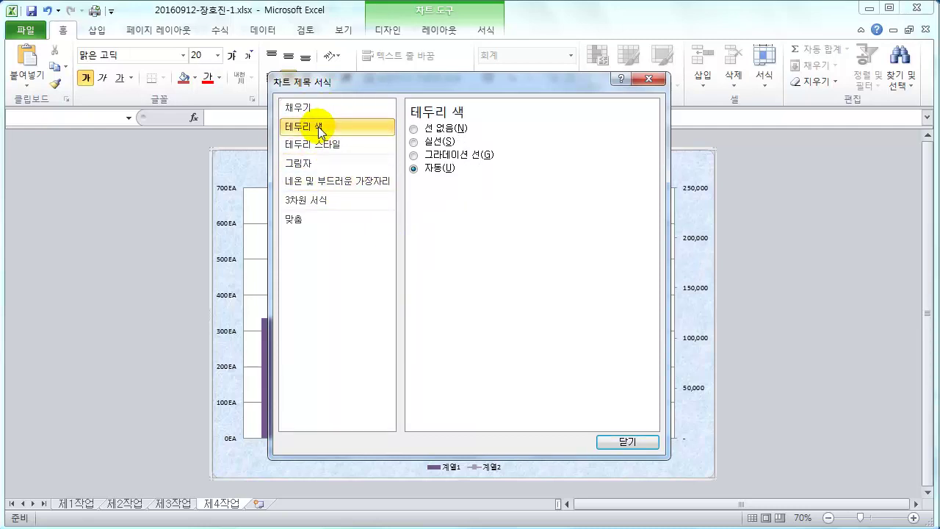
left_click(417, 144)
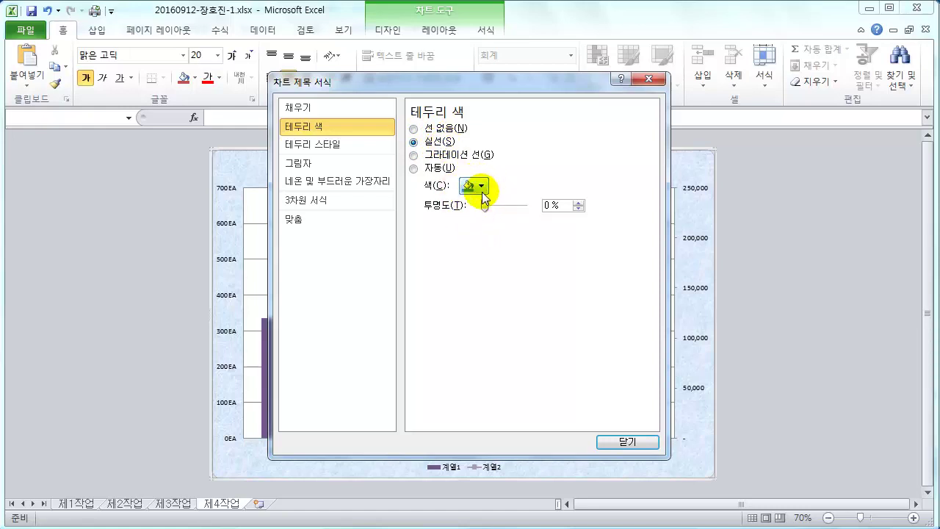
left_click(345, 145)
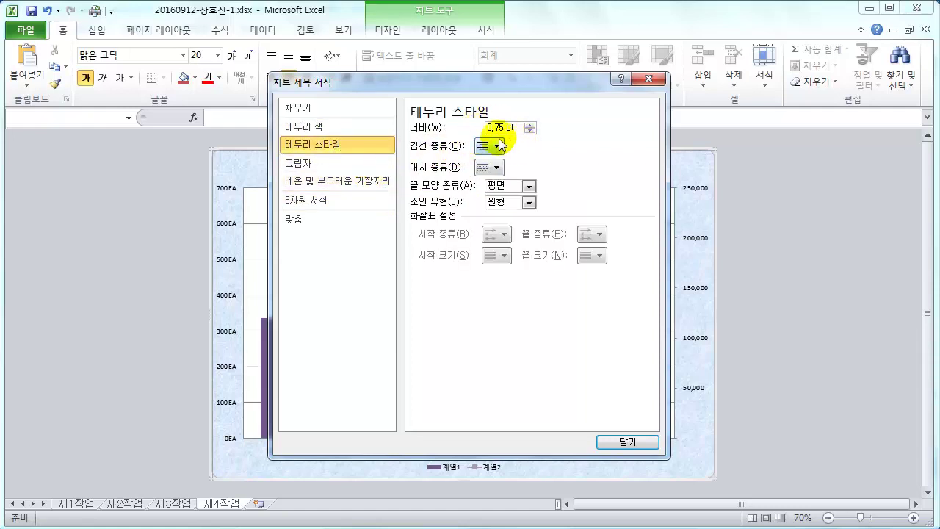
left_click(340, 127)
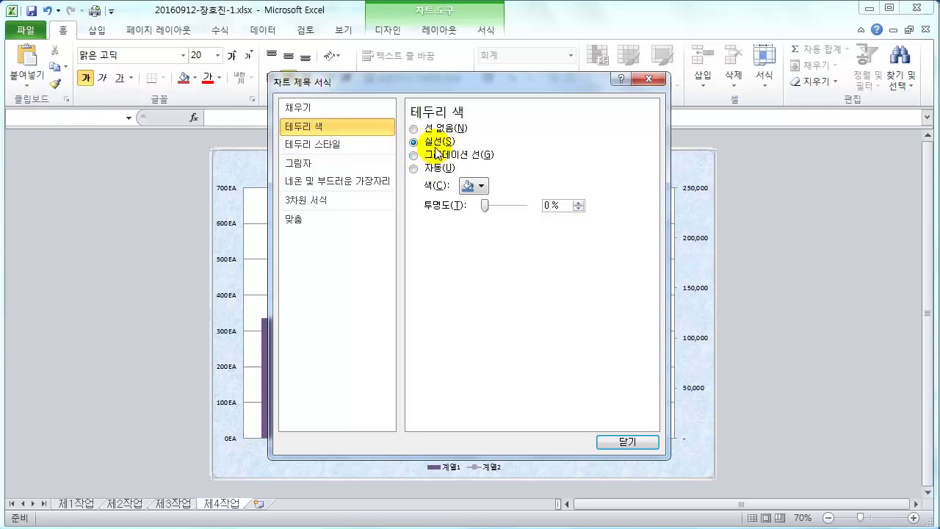
left_click(607, 443)
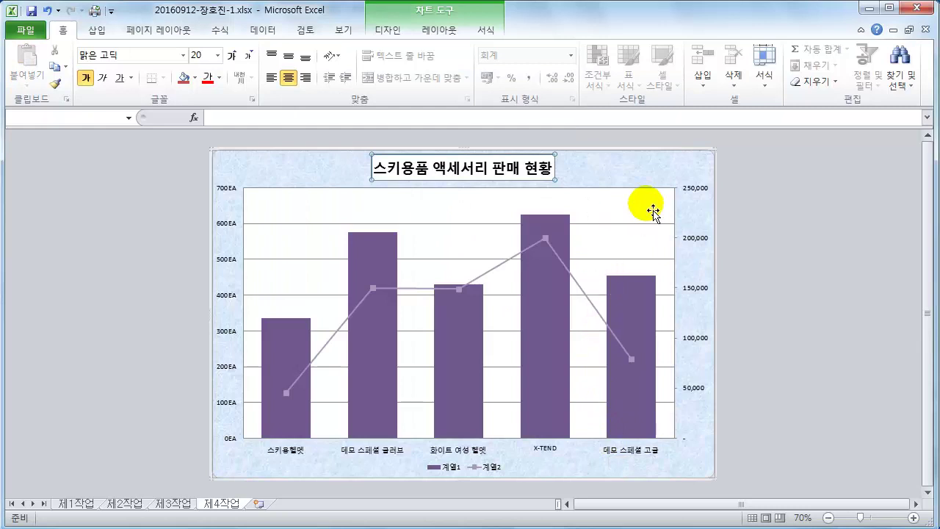
left_click(804, 199)
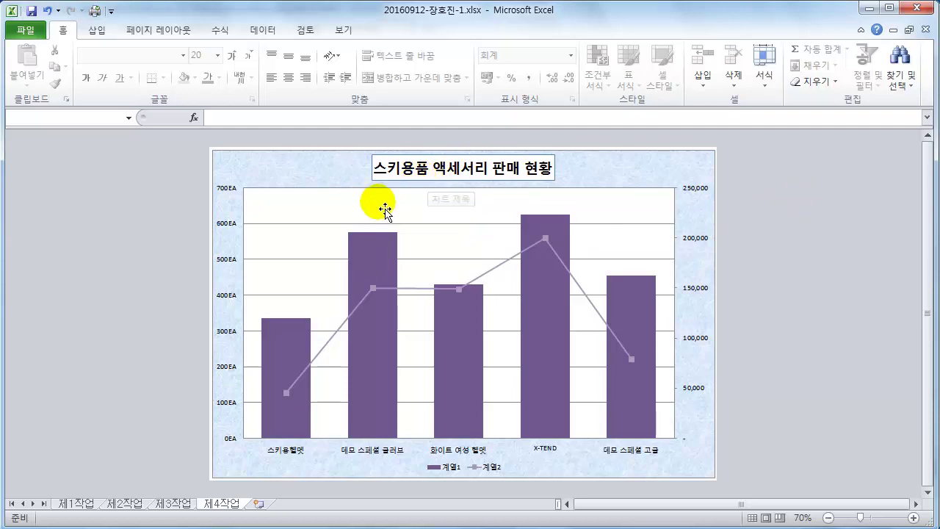
Switch to the Hancom Hangul document and recheck the chart title requirements in condition (6).
key("alt+Tab")
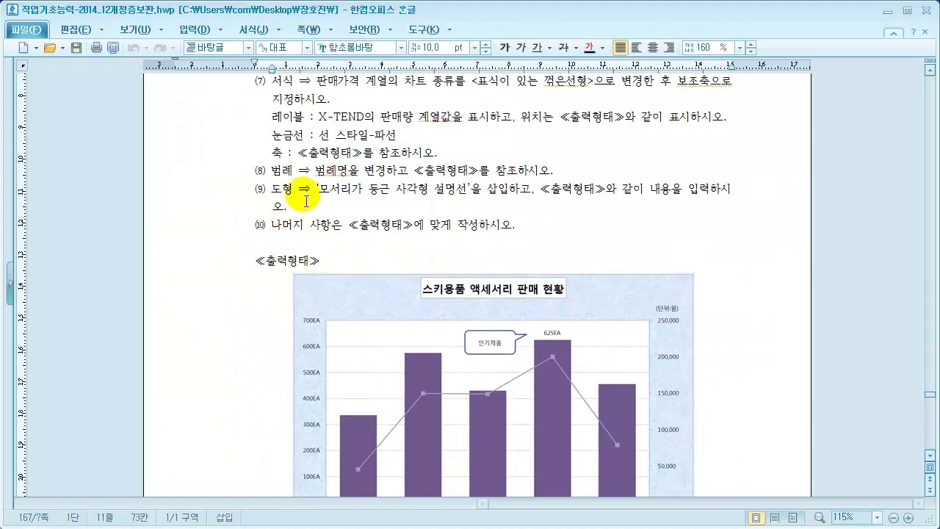
scroll(298, 206, "up", 3)
left_click_drag(344, 156, 658, 158)
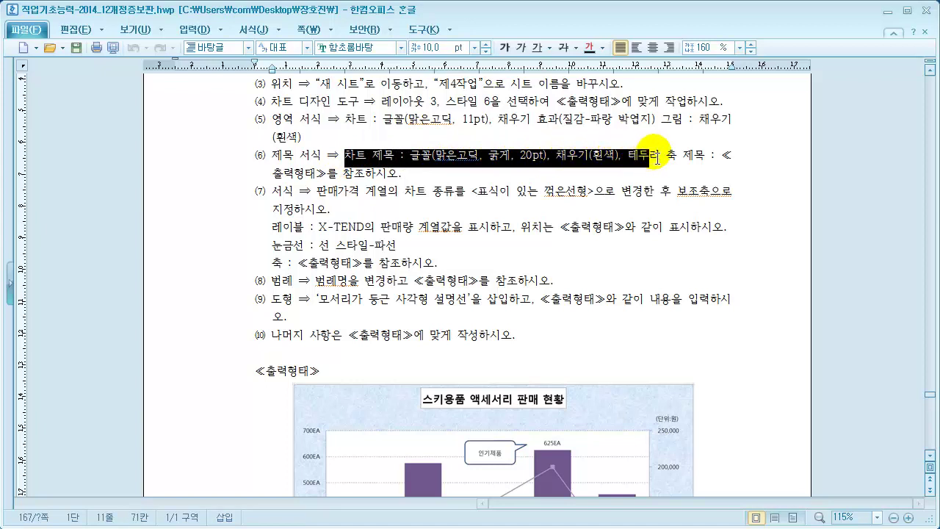